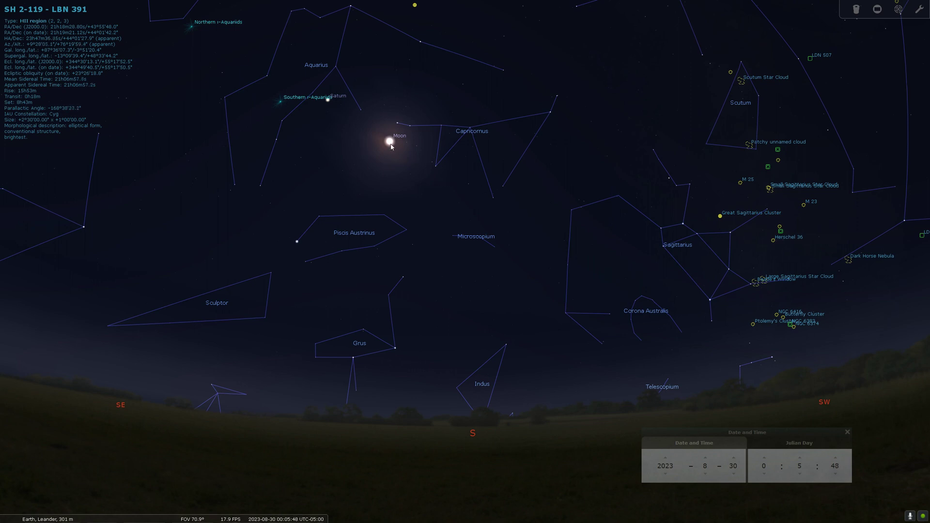
Select the Moon to view its details, nudge the sky, and open the object search.
{"action": "left_click", "coordinate": [390, 142]}
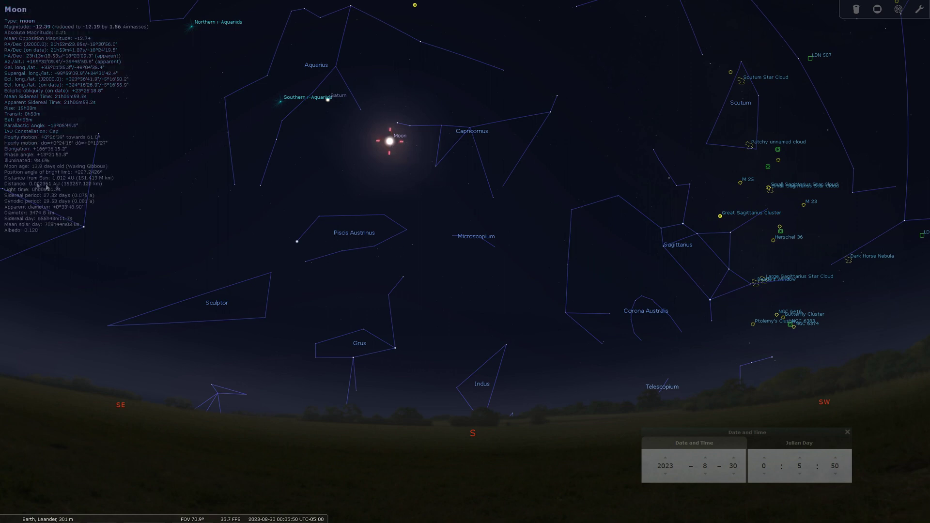
{"action": "left_click_drag", "start_coordinate": [50, 161], "coordinate": [42, 165]}
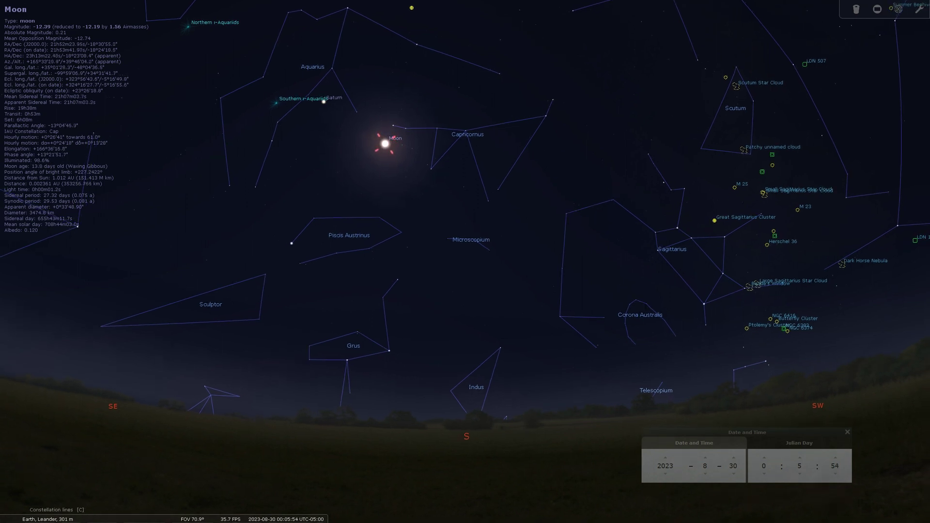
{"action": "left_click", "coordinate": [12, 419]}
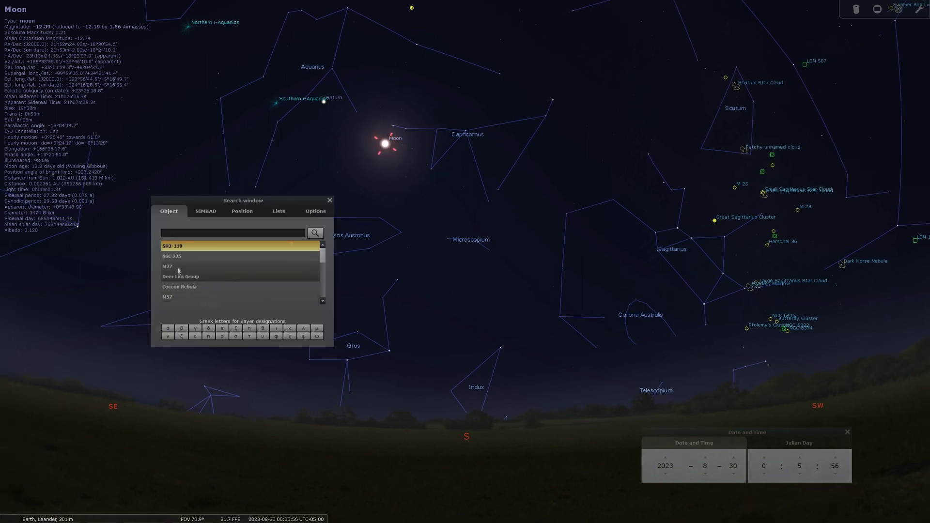
Centre on SH 2-119 from the search results and zoom in to about 11° field of view.
{"action": "left_click", "coordinate": [178, 248]}
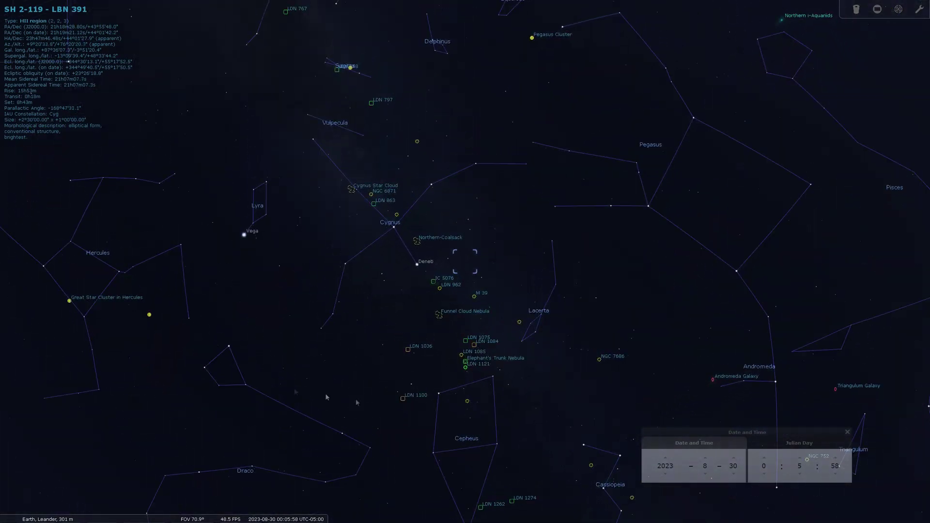
{"action": "scroll", "coordinate": [467, 281], "scroll_direction": "up", "scroll_amount": 8}
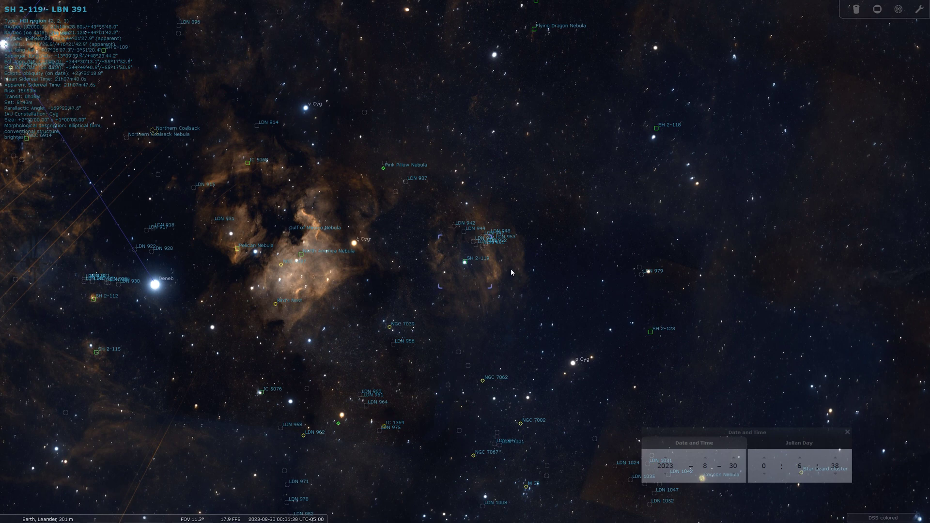
Zoom out from SH 2-119 and pan the sky past Deneb across Cygnus.
{"action": "scroll", "coordinate": [483, 268], "scroll_direction": "up", "scroll_amount": 5}
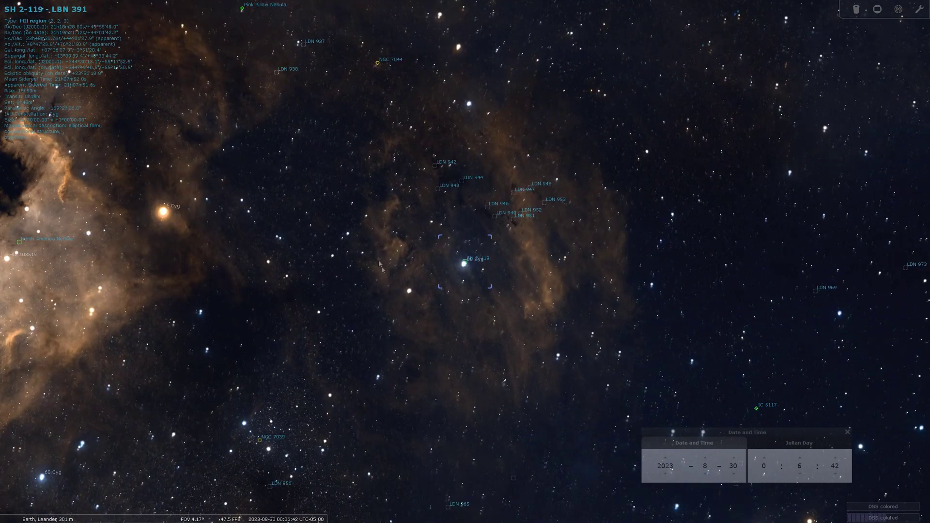
{"action": "scroll", "coordinate": [454, 301], "scroll_direction": "down", "scroll_amount": 3}
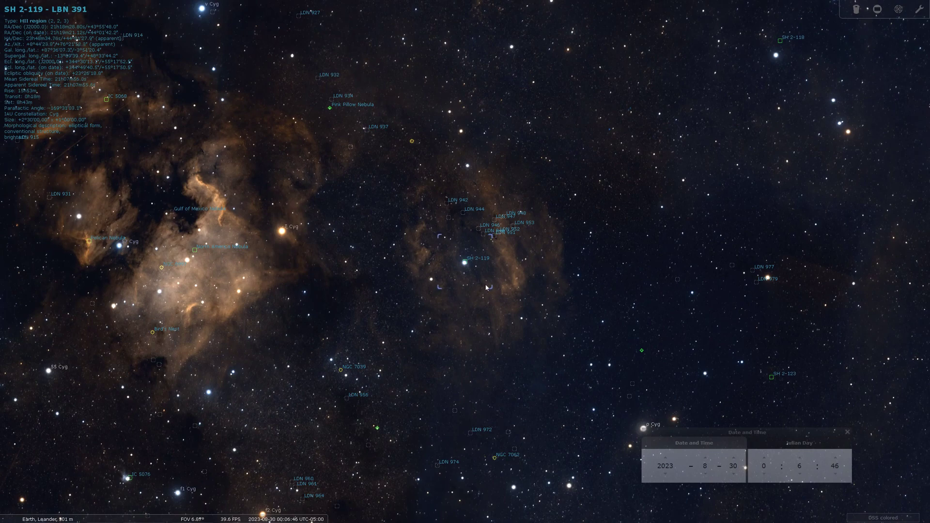
{"action": "scroll", "coordinate": [504, 263], "scroll_direction": "down", "scroll_amount": 3}
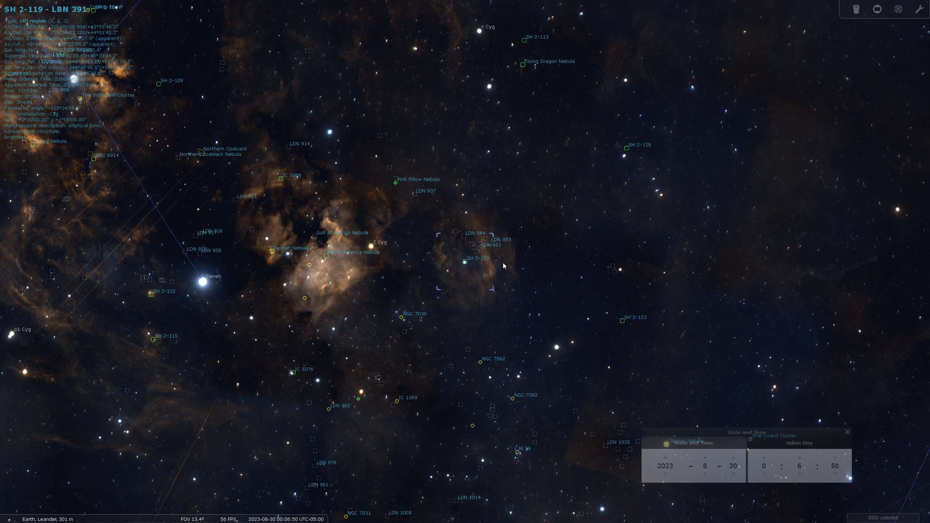
{"action": "left_click_drag", "start_coordinate": [246, 245], "coordinate": [525, 271]}
{"action": "left_click_drag", "start_coordinate": [380, 378], "coordinate": [451, 315]}
{"action": "key", "text": "Left"}
{"action": "key", "text": "Left"}
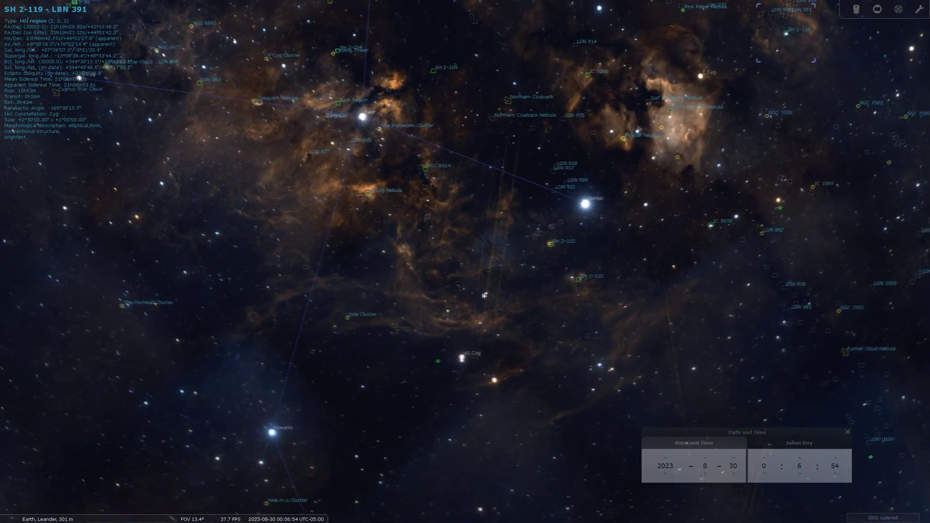
{"action": "key", "text": "Down"}
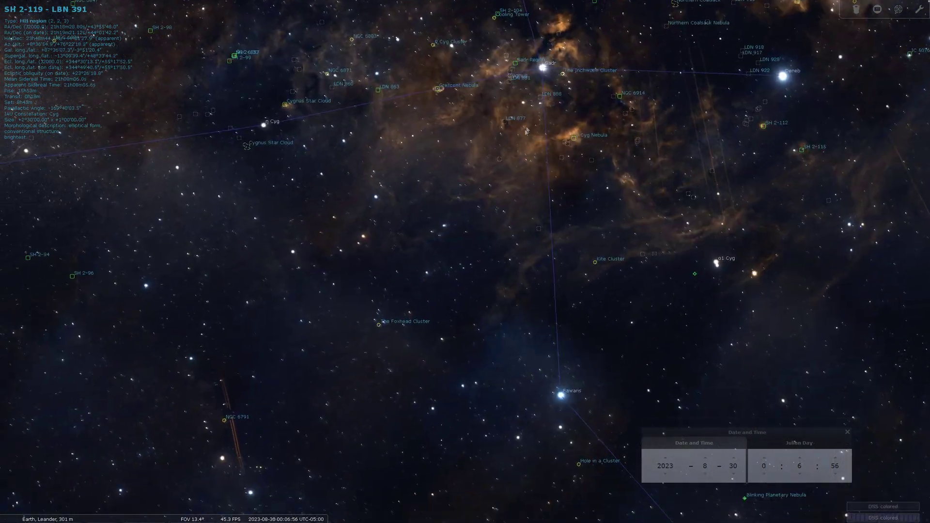
{"action": "key", "text": "Right"}
{"action": "key", "text": "Up"}
{"action": "key", "text": "Right"}
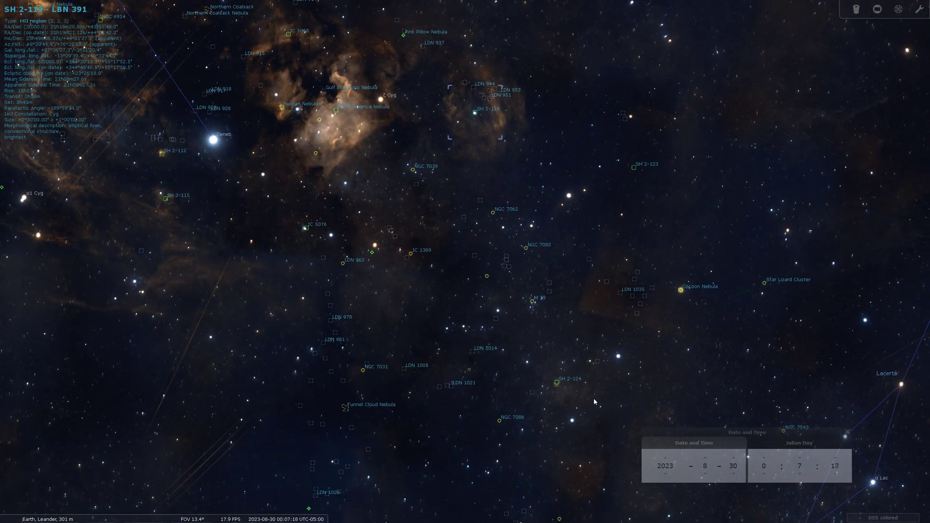
Pan through Lacerta and Andromeda to the Moon and Sagittarius, then switch to PixInsight.
{"action": "scroll", "coordinate": [580, 332], "scroll_direction": "down", "scroll_amount": 2}
{"action": "key", "text": "Down"}
{"action": "key", "text": "Right"}
{"action": "scroll", "coordinate": [580, 331], "scroll_direction": "down", "scroll_amount": 2}
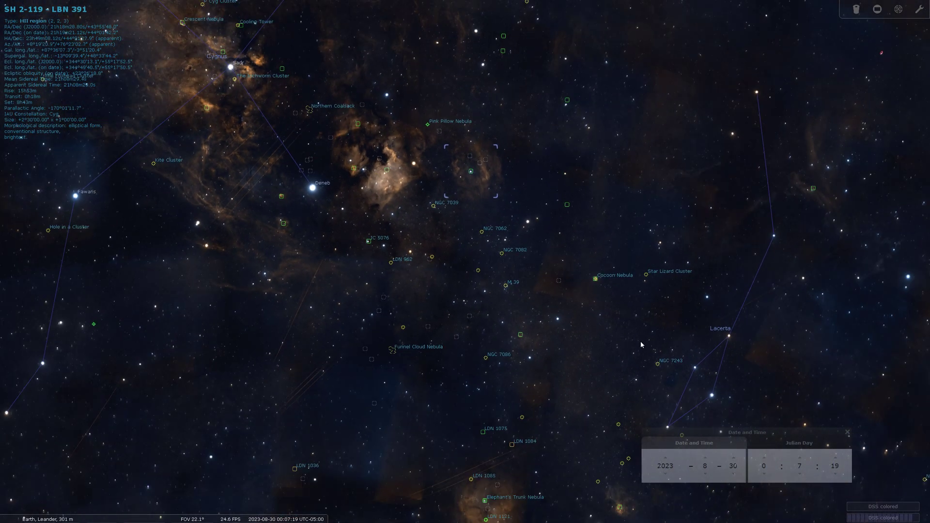
{"action": "key", "text": "Down"}
{"action": "key", "text": "Right"}
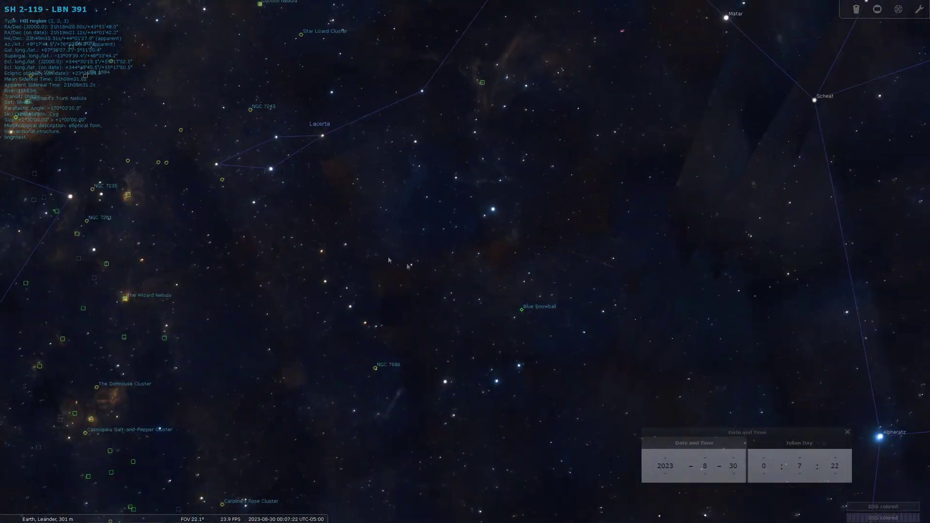
{"action": "scroll", "coordinate": [486, 338], "scroll_direction": "down", "scroll_amount": 6}
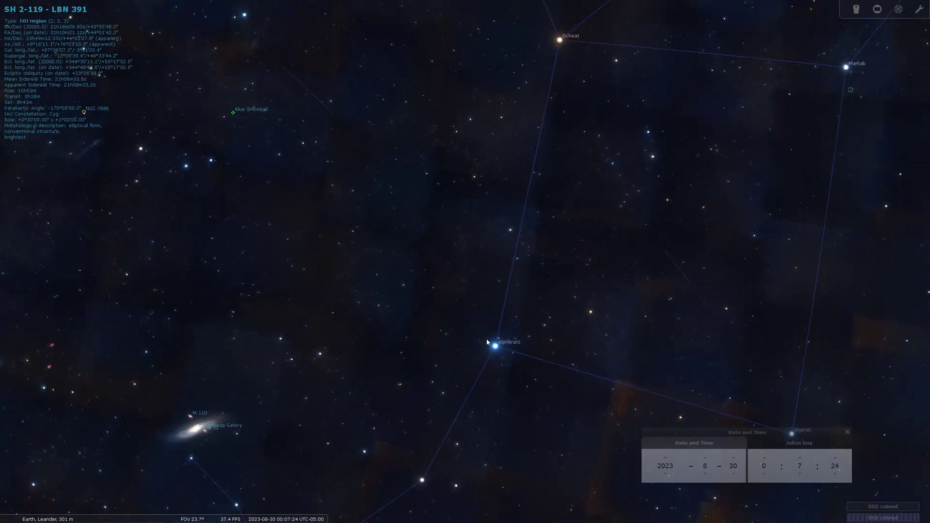
{"action": "key", "text": "Down"}
{"action": "key", "text": "Right"}
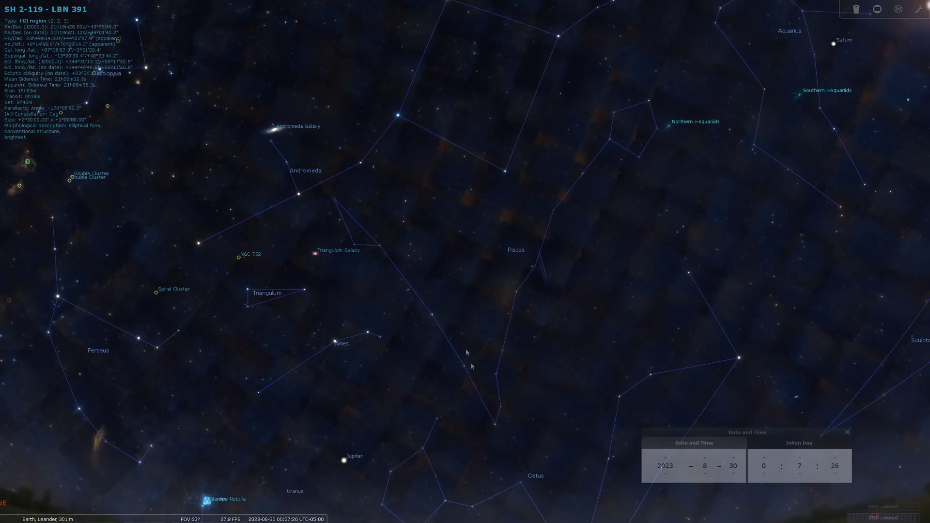
{"action": "left_click_drag", "start_coordinate": [706, 291], "coordinate": [544, 362]}
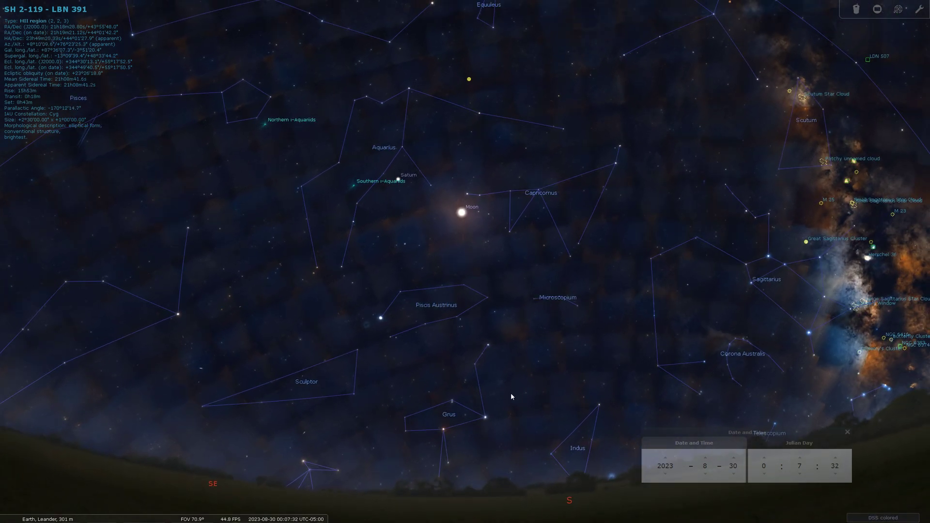
{"action": "left_click", "coordinate": [320, 516]}
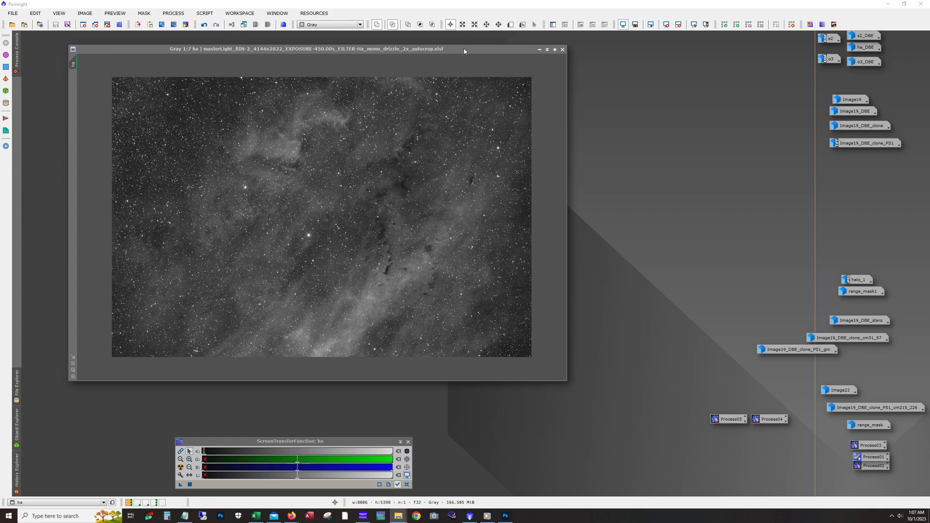
Open the o3 master image and align its window exactly over the ha image.
{"action": "left_click_drag", "start_coordinate": [463, 49], "coordinate": [475, 50]}
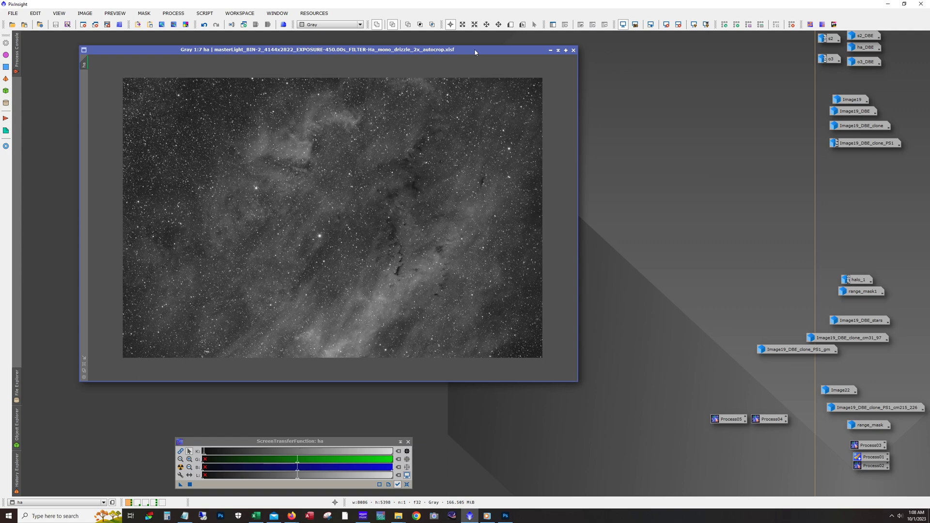
{"action": "double_click", "coordinate": [827, 63]}
{"action": "left_click_drag", "start_coordinate": [533, 66], "coordinate": [410, 50]}
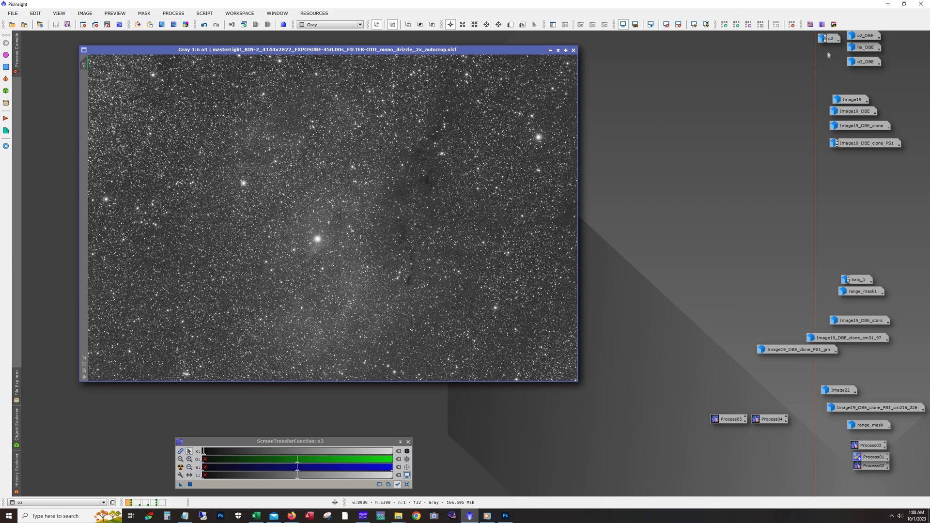
Open the s2 master over the o3 image, zoom in and out to inspect it, then minimise it.
{"action": "double_click", "coordinate": [828, 39]}
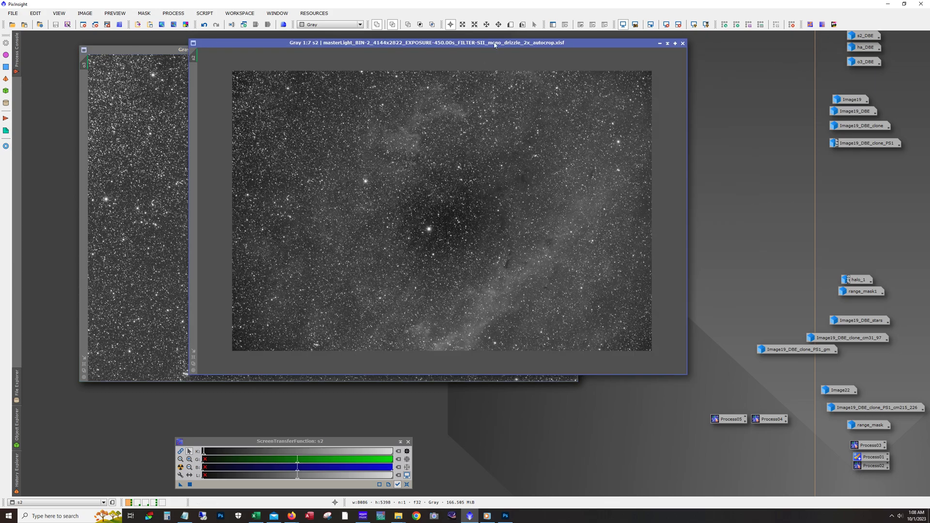
{"action": "left_click_drag", "start_coordinate": [495, 45], "coordinate": [385, 51]}
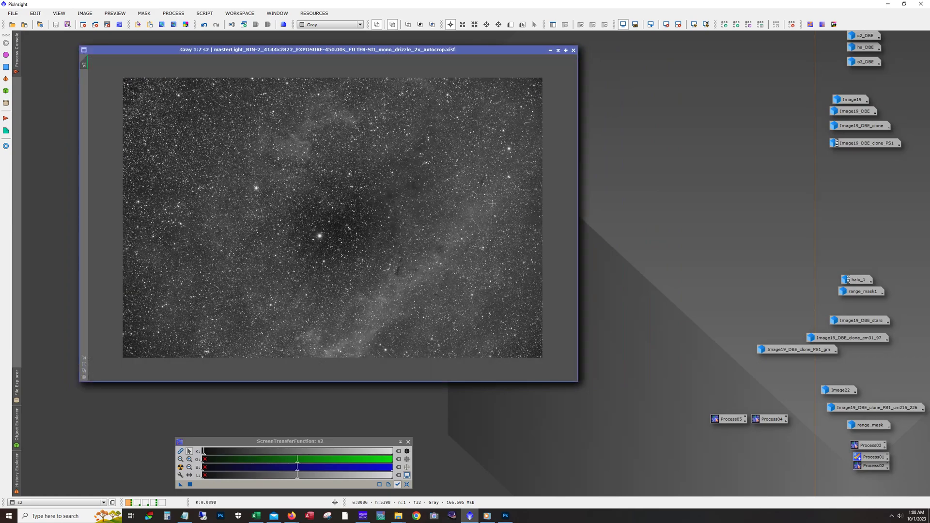
{"action": "scroll", "coordinate": [428, 293], "scroll_direction": "up", "scroll_amount": 5}
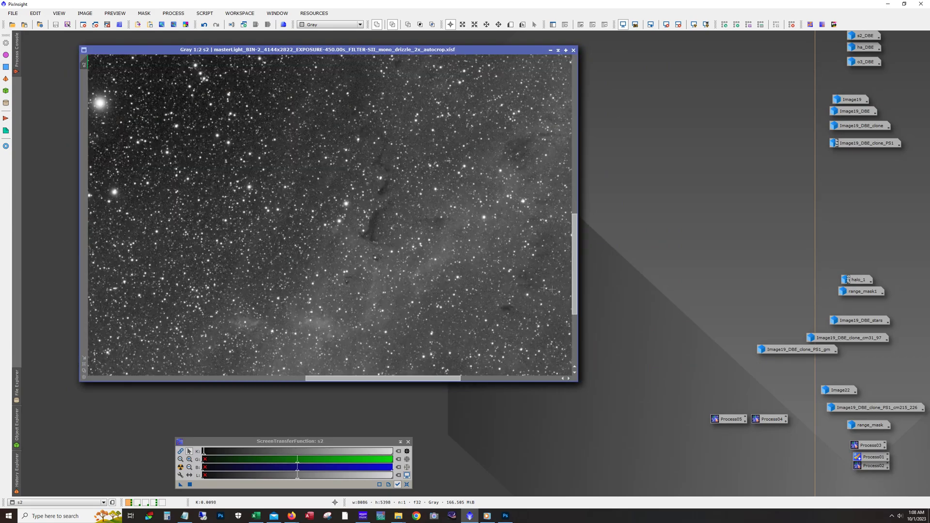
{"action": "scroll", "coordinate": [551, 289], "scroll_direction": "down", "scroll_amount": 5}
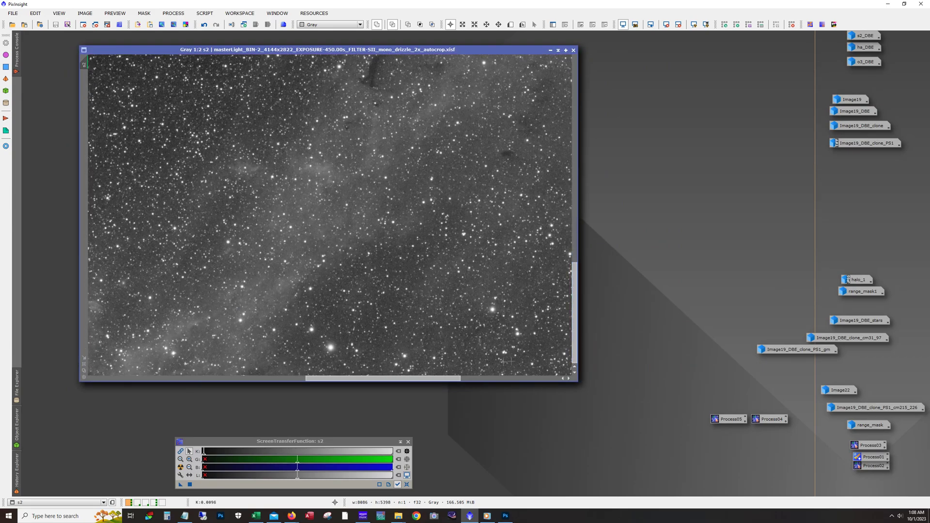
{"action": "scroll", "coordinate": [485, 358], "scroll_direction": "down", "scroll_amount": 2}
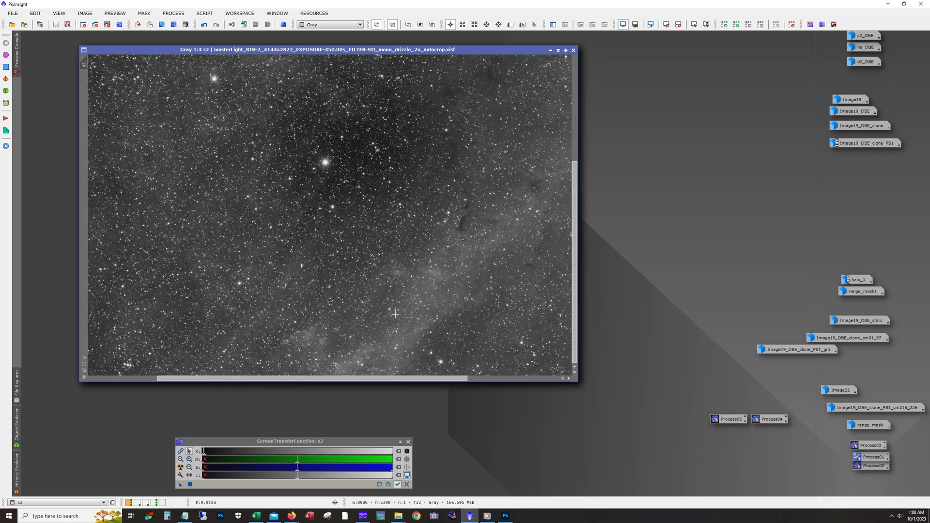
{"action": "scroll", "coordinate": [395, 314], "scroll_direction": "down", "scroll_amount": 1}
{"action": "scroll", "coordinate": [348, 209], "scroll_direction": "up", "scroll_amount": 1}
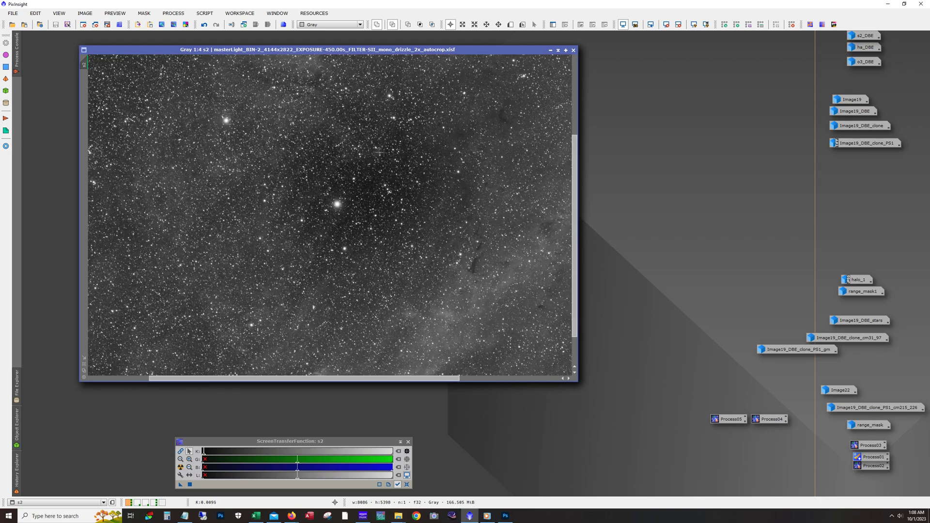
{"action": "scroll", "coordinate": [387, 167], "scroll_direction": "up", "scroll_amount": 1}
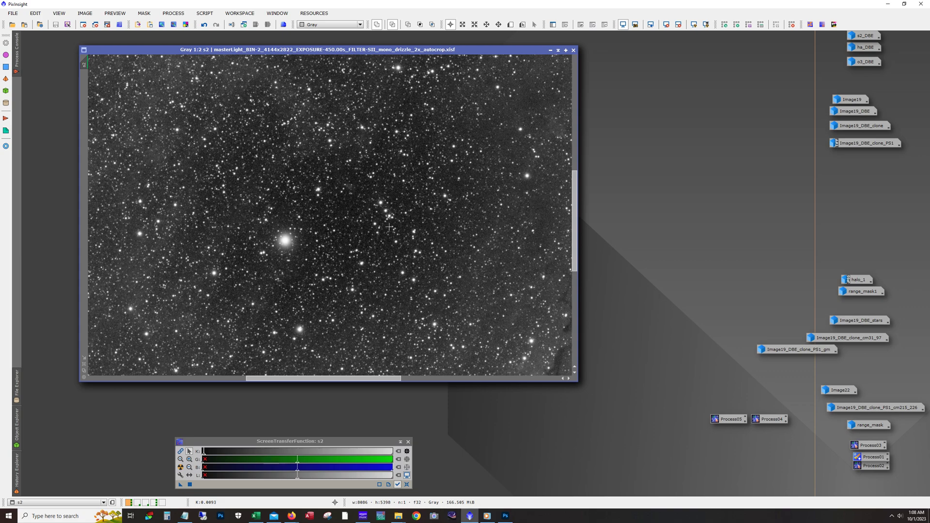
{"action": "scroll", "coordinate": [390, 227], "scroll_direction": "down", "scroll_amount": 1}
{"action": "scroll", "coordinate": [400, 196], "scroll_direction": "down", "scroll_amount": 1}
{"action": "scroll", "coordinate": [399, 197], "scroll_direction": "down", "scroll_amount": 1}
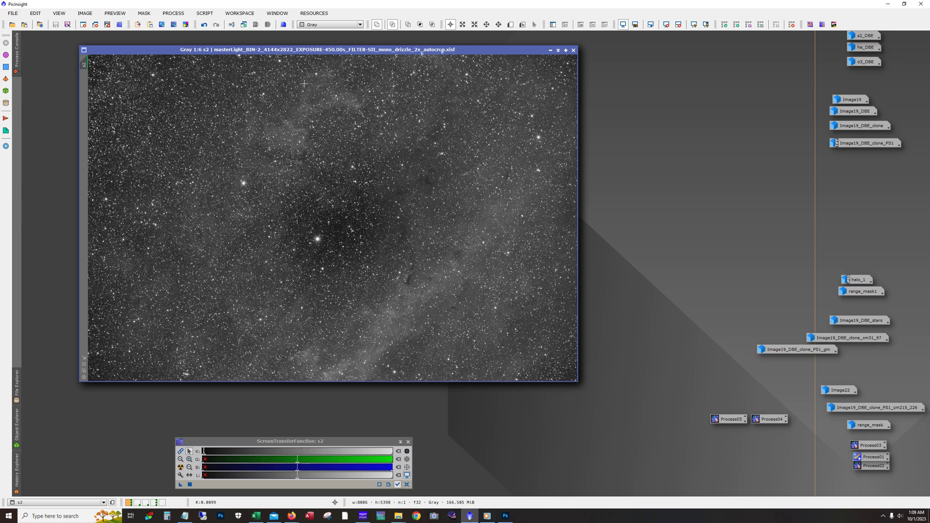
{"action": "left_click", "coordinate": [551, 51]}
Minimise the o3 and ha masters and open the o3_DBE, ha_DBE and s2_DBE images.
{"action": "left_click", "coordinate": [551, 50]}
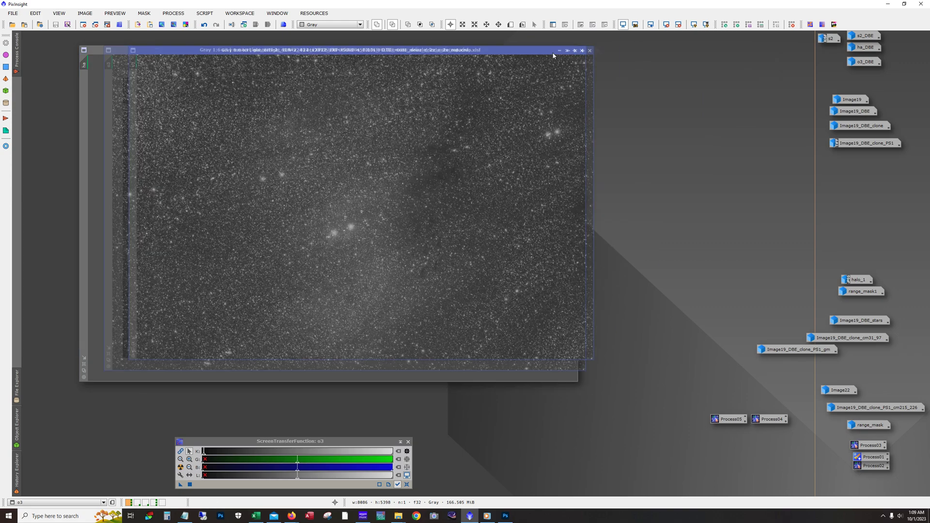
{"action": "left_click", "coordinate": [551, 51]}
{"action": "double_click", "coordinate": [865, 62]}
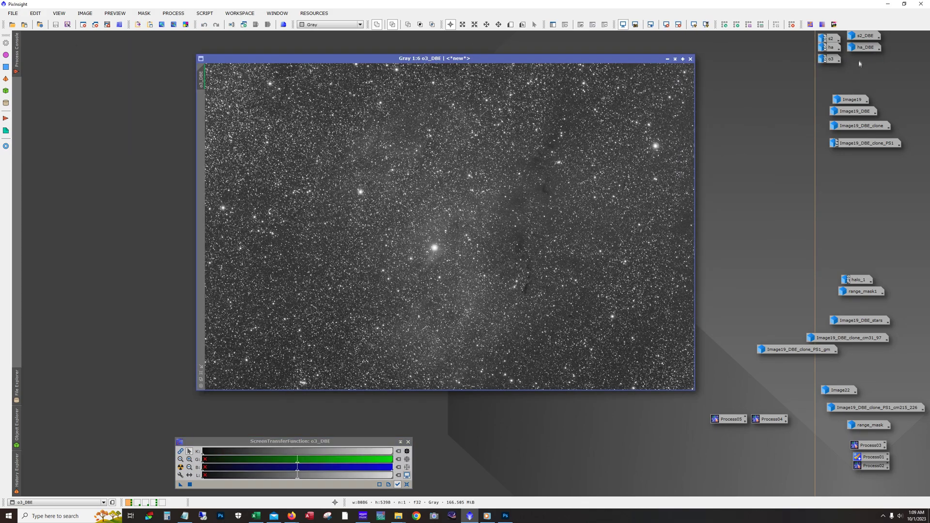
{"action": "double_click", "coordinate": [864, 47]}
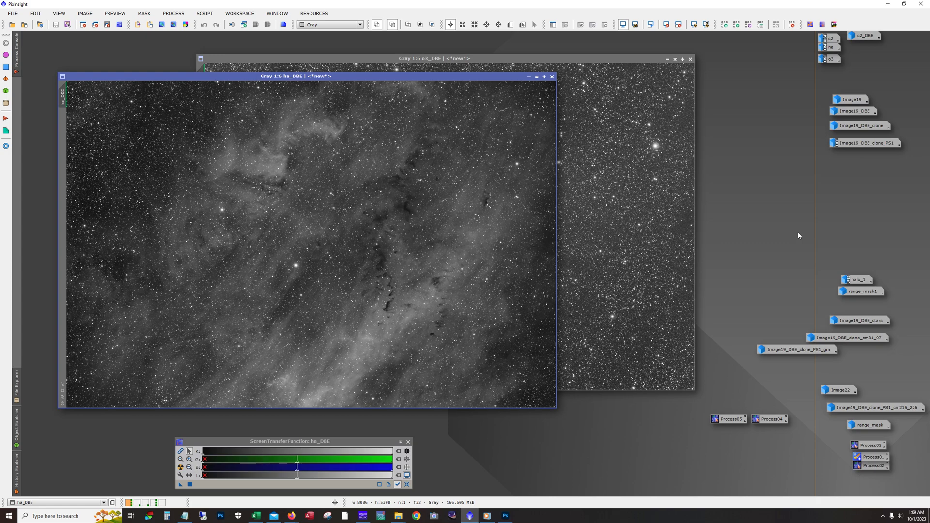
{"action": "double_click", "coordinate": [861, 37]}
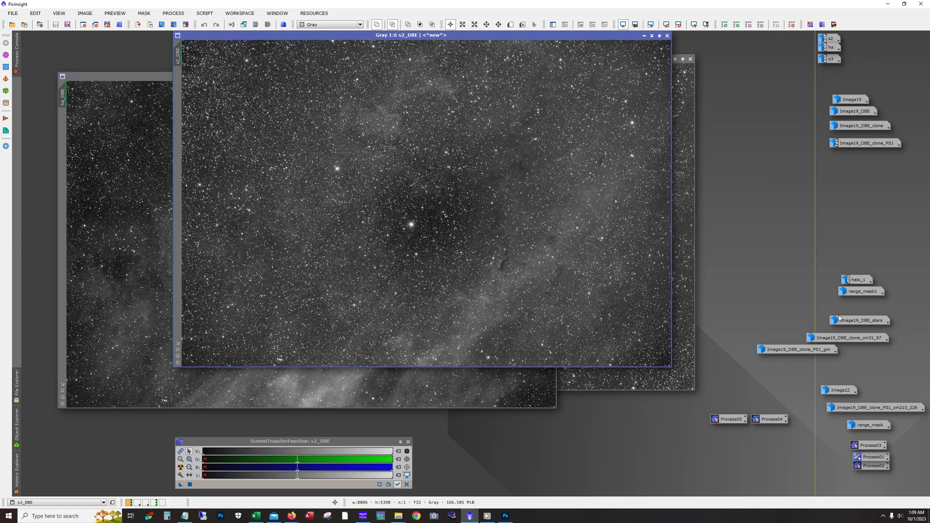
Minimise the s2_DBE, o3_DBE and ha_DBE images and open the colour composite Image19.
{"action": "left_click", "coordinate": [644, 35]}
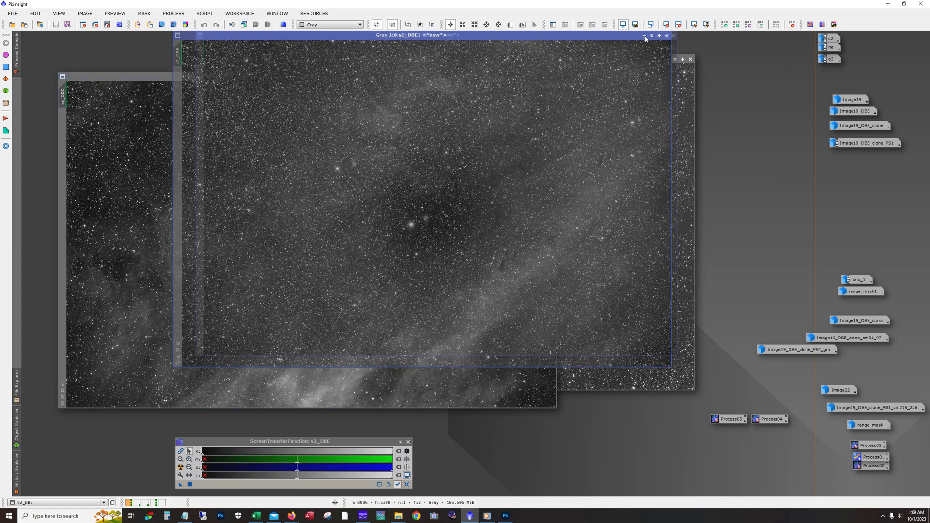
{"action": "left_click", "coordinate": [667, 59]}
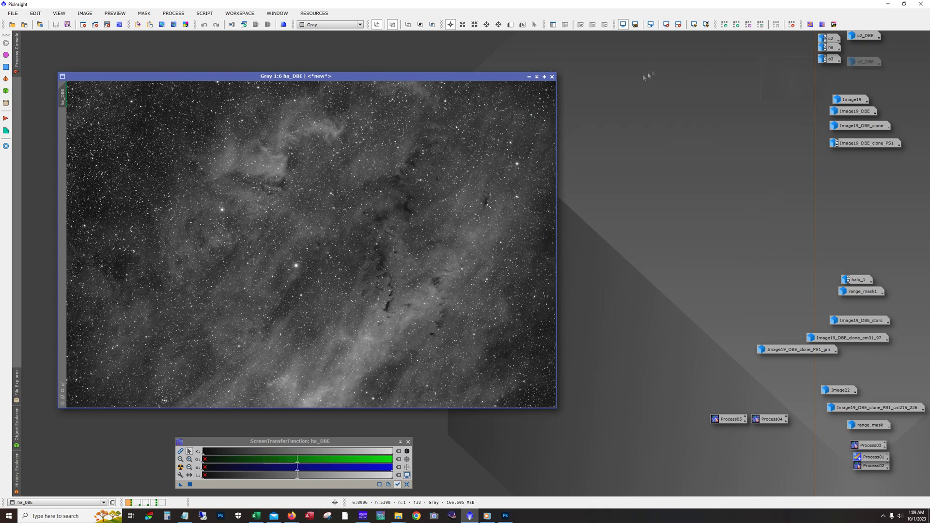
{"action": "left_click", "coordinate": [529, 76]}
{"action": "double_click", "coordinate": [848, 102]}
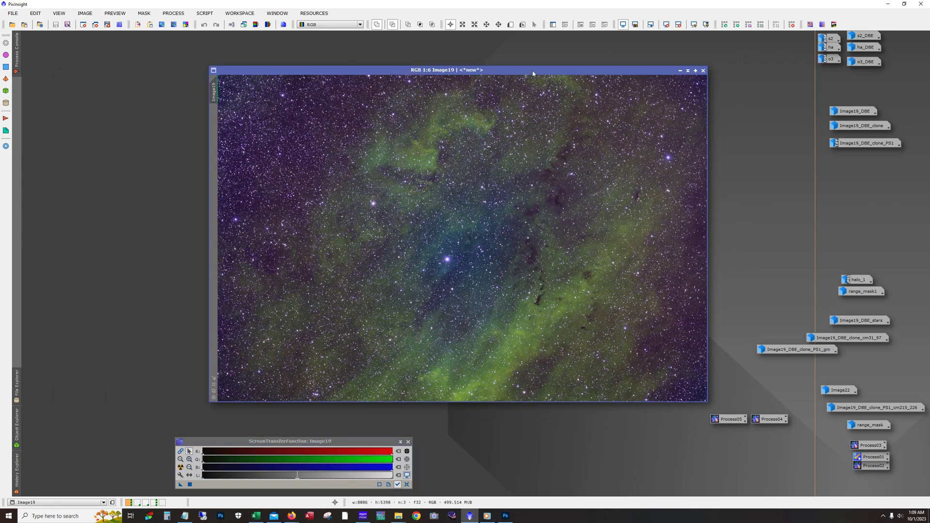
Reposition Image19 and compare it briefly against the o3_DBE channel image.
{"action": "left_click_drag", "start_coordinate": [530, 68], "coordinate": [507, 61]}
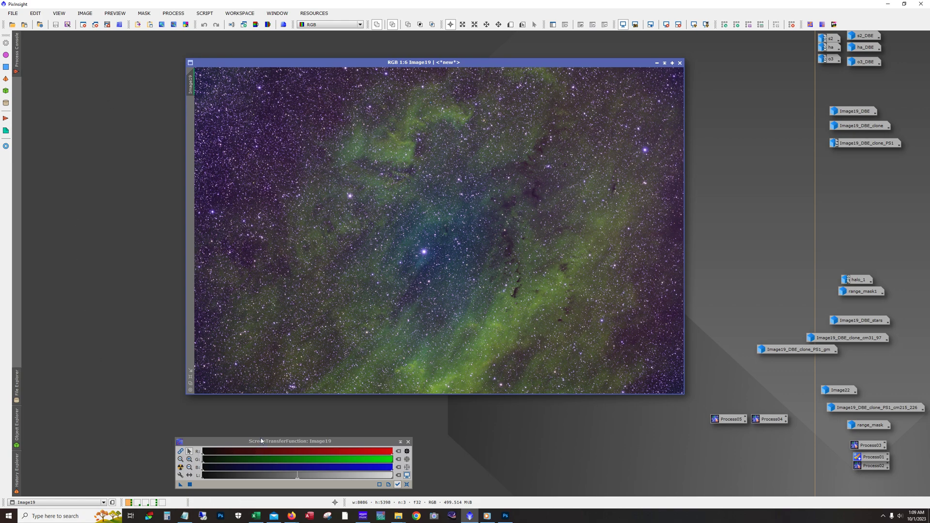
{"action": "left_click", "coordinate": [233, 439]}
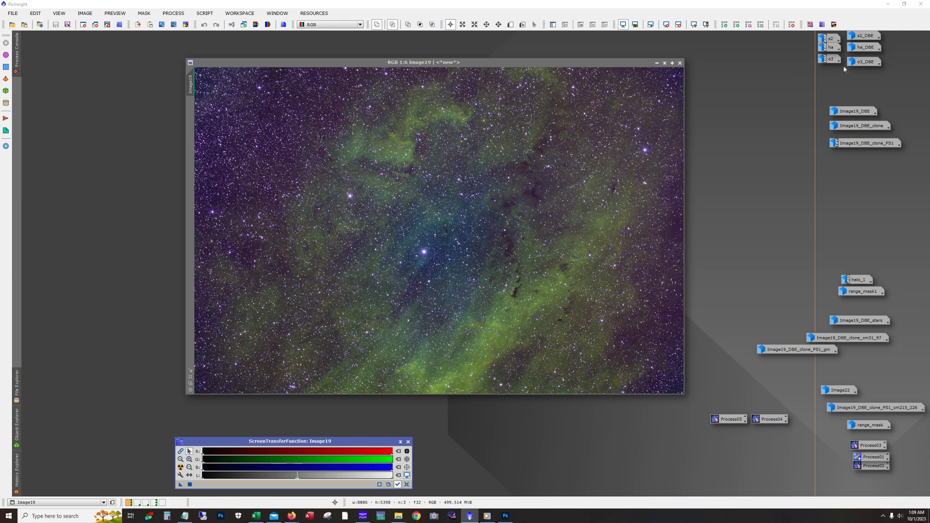
{"action": "mouse_move", "coordinate": [849, 66]}
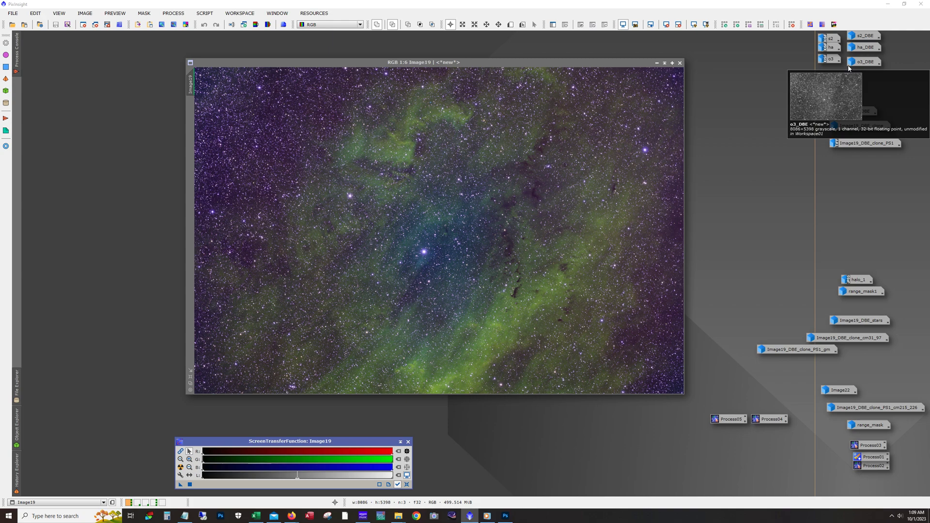
{"action": "double_click", "coordinate": [865, 61]}
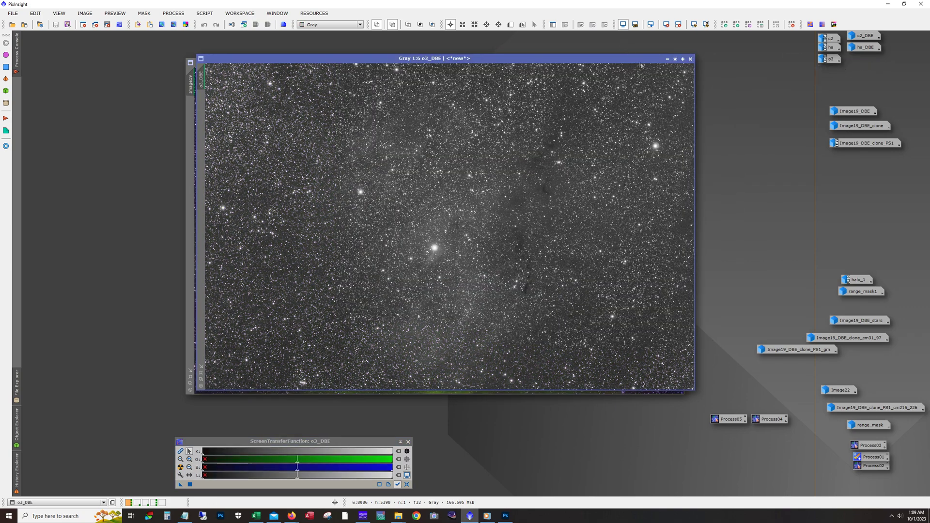
{"action": "left_click", "coordinate": [668, 59]}
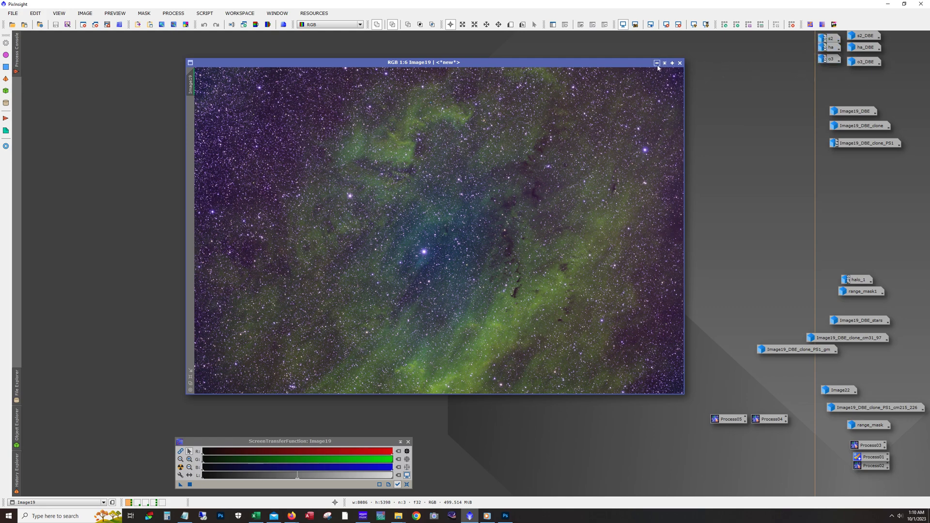
Open Image19_DBE and minimise the original Image19.
{"action": "double_click", "coordinate": [847, 111]}
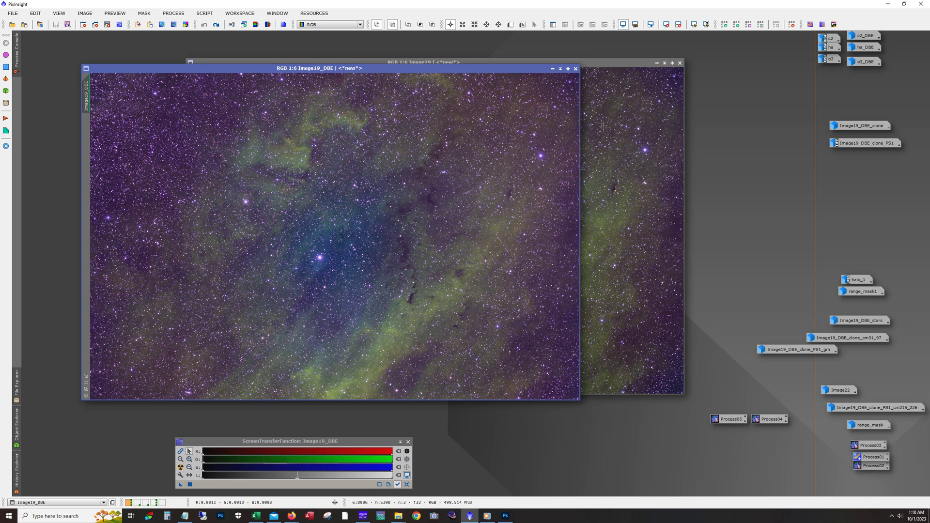
{"action": "left_click", "coordinate": [615, 132]}
{"action": "left_click", "coordinate": [656, 62]}
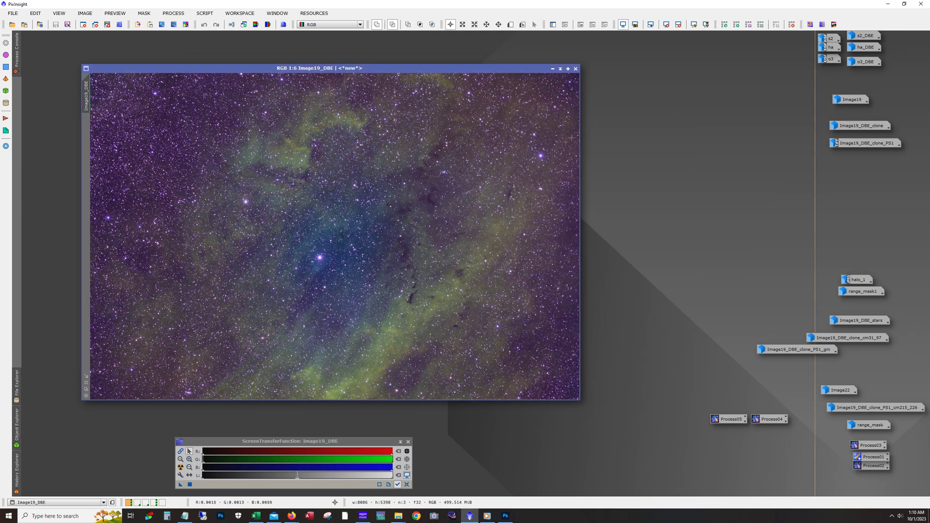
Reapply BlurXTerminator sharpening to Image19_DBE and toggle the Preview01 preview off and on.
{"action": "left_click_drag", "start_coordinate": [407, 68], "coordinate": [477, 59]}
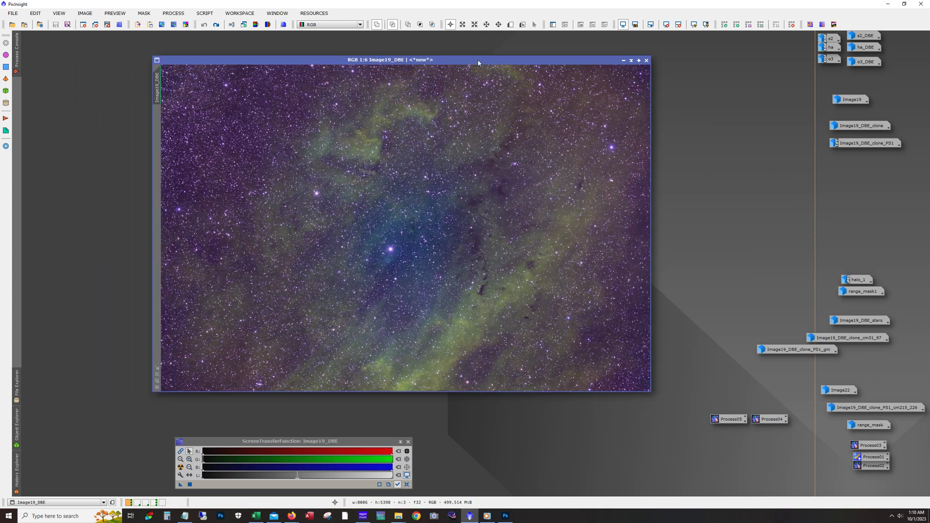
{"action": "key", "text": "alt"}
{"action": "left_click", "coordinate": [216, 25]}
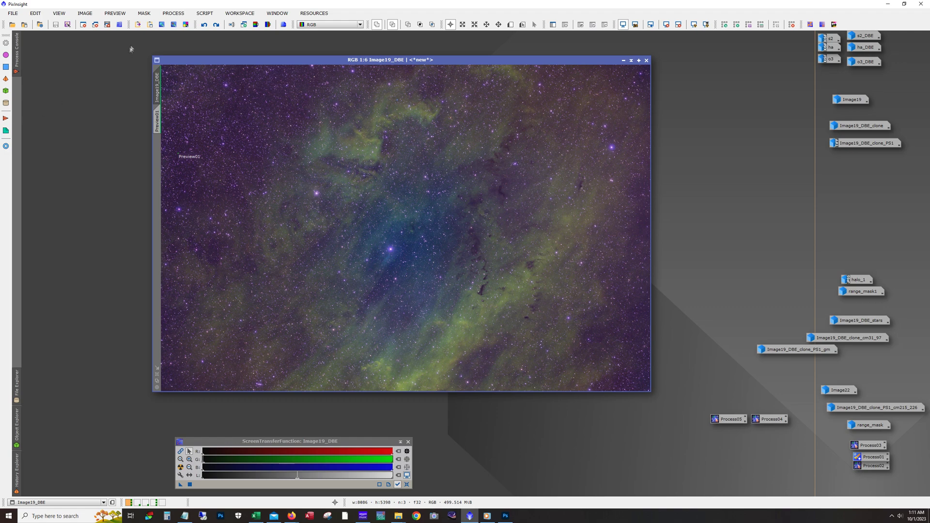
{"action": "left_click", "coordinate": [161, 24]}
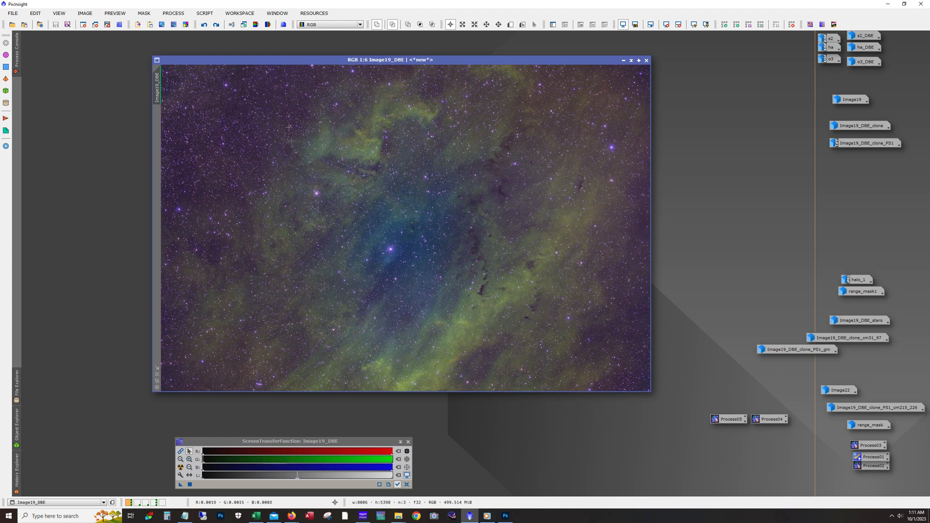
{"action": "left_click", "coordinate": [204, 24]}
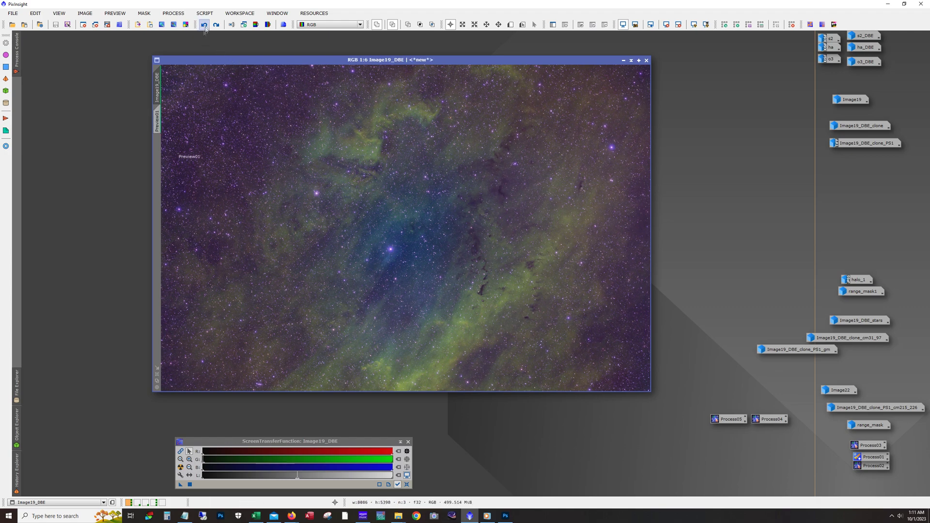
Zoom in to inspect, remove Preview01 again, and reapply StarXTerminator star removal.
{"action": "scroll", "coordinate": [176, 148], "scroll_direction": "up", "scroll_amount": 6}
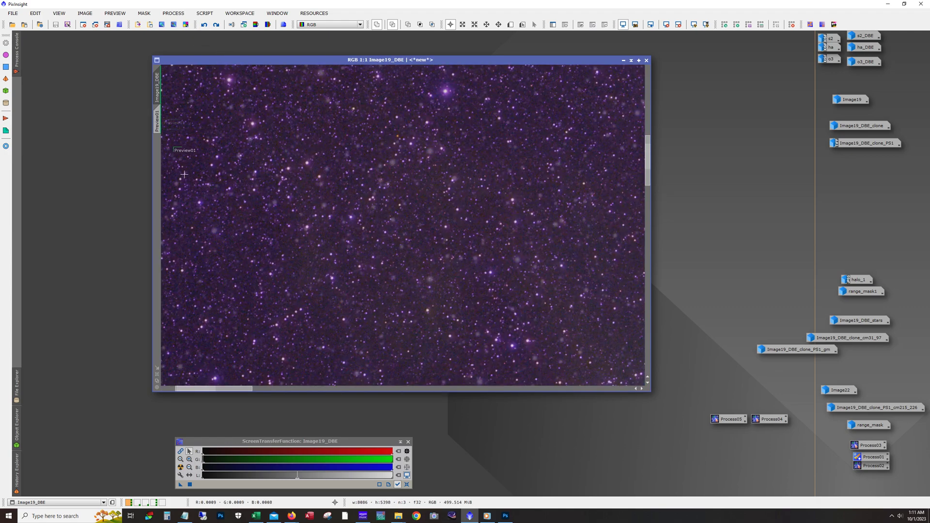
{"action": "scroll", "coordinate": [172, 144], "scroll_direction": "down", "scroll_amount": 1}
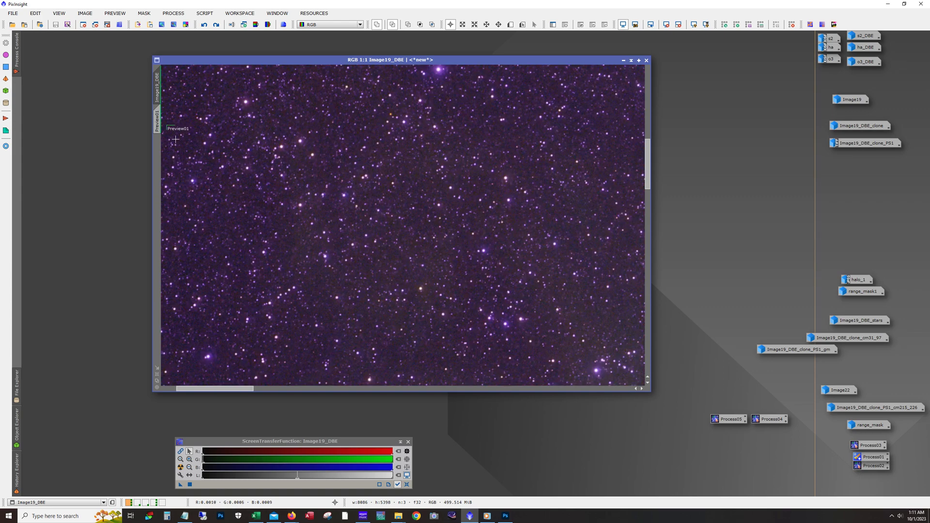
{"action": "scroll", "coordinate": [175, 140], "scroll_direction": "down", "scroll_amount": 5}
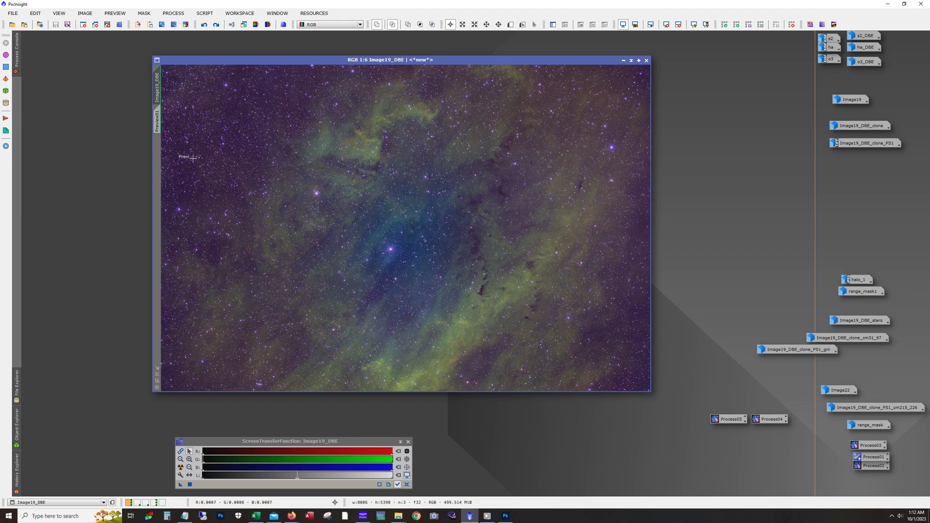
{"action": "left_click", "coordinate": [218, 25]}
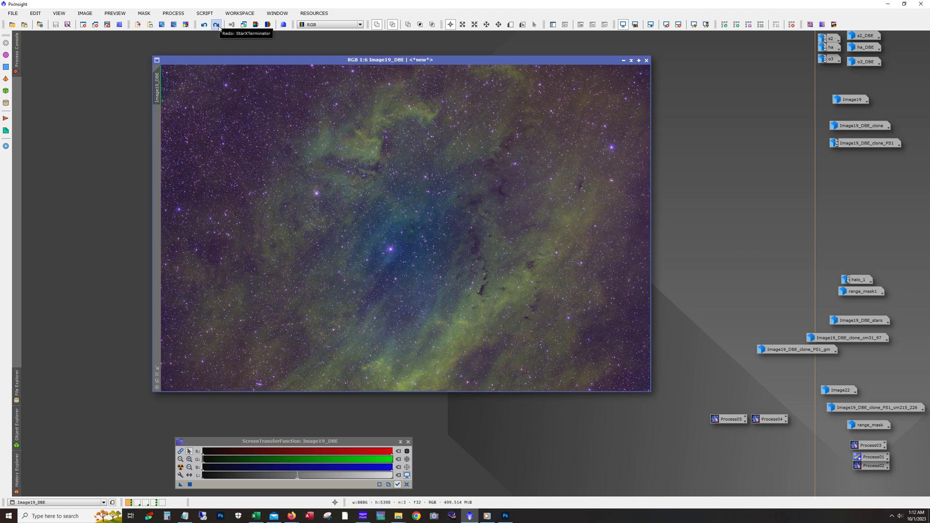
{"action": "left_click", "coordinate": [219, 28]}
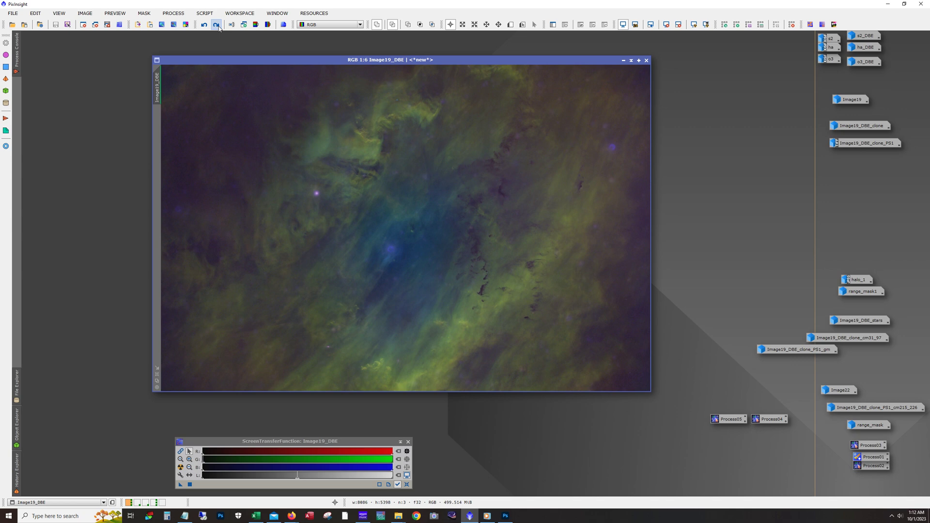
Redo the next processing step on starless Image19_DBE and move the ScreenTransferFunction panel up-right.
{"action": "key", "text": "alt"}
{"action": "left_click", "coordinate": [216, 25]}
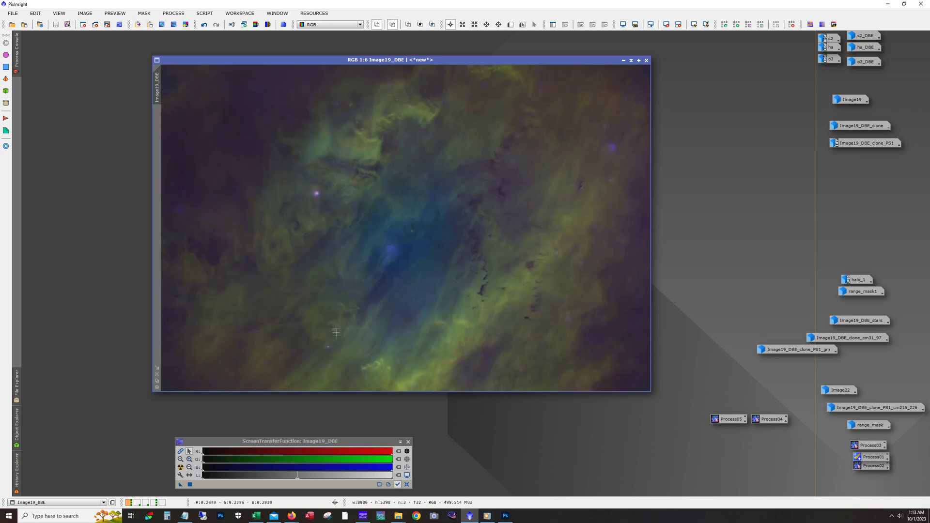
{"action": "left_click", "coordinate": [318, 442]}
{"action": "left_click_drag", "start_coordinate": [318, 441], "coordinate": [333, 430]}
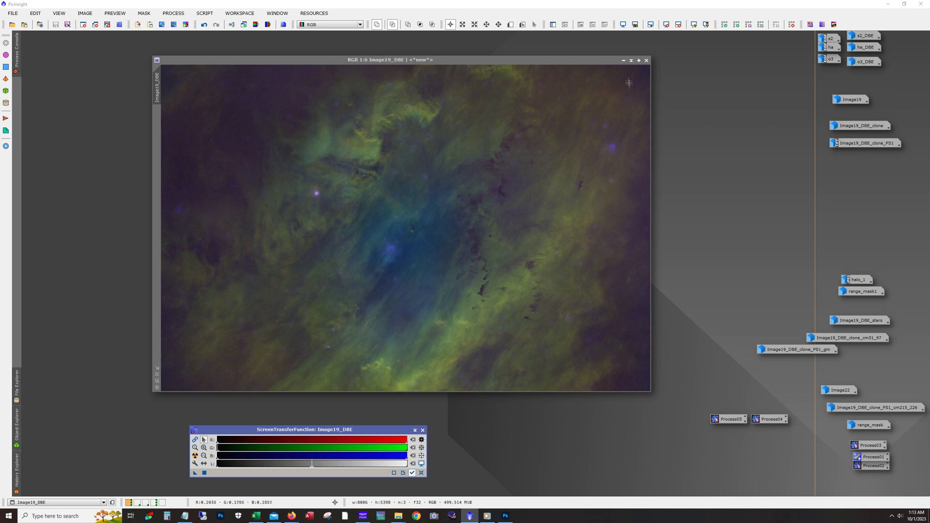
Swap Image19_DBE for Image19_DBE_clone and move the clone's window up and left.
{"action": "left_click", "coordinate": [624, 61]}
{"action": "double_click", "coordinate": [860, 125]}
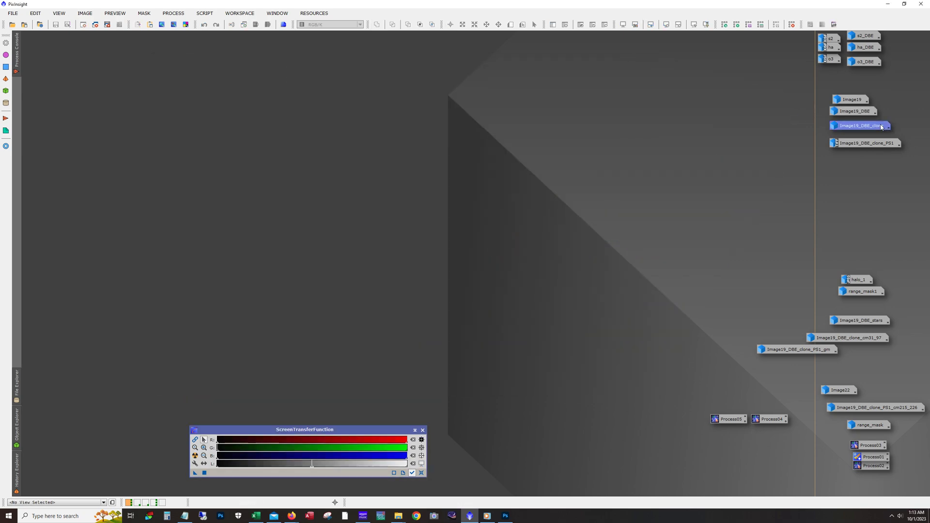
{"action": "left_click_drag", "start_coordinate": [500, 106], "coordinate": [486, 81]}
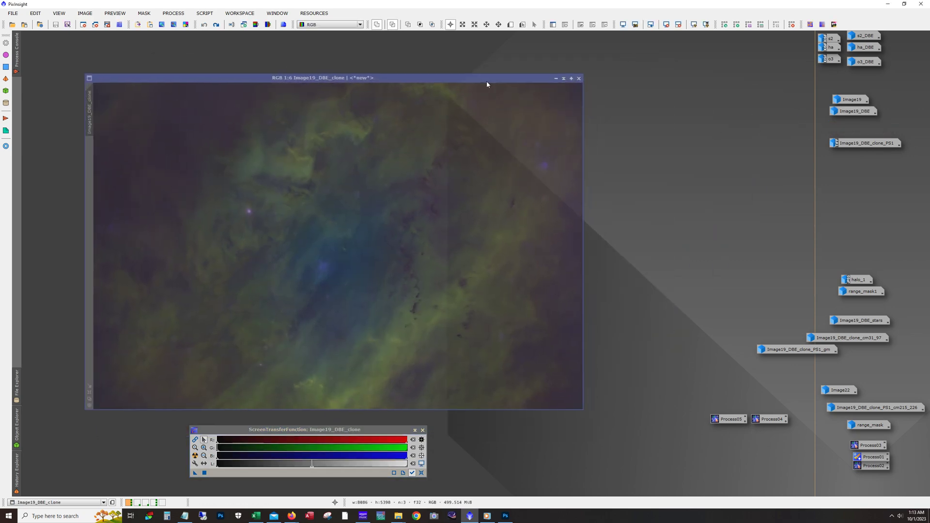
Step through the clone's processing history, including SCNR green-noise removal, to the dark starless version.
{"action": "left_click", "coordinate": [218, 26]}
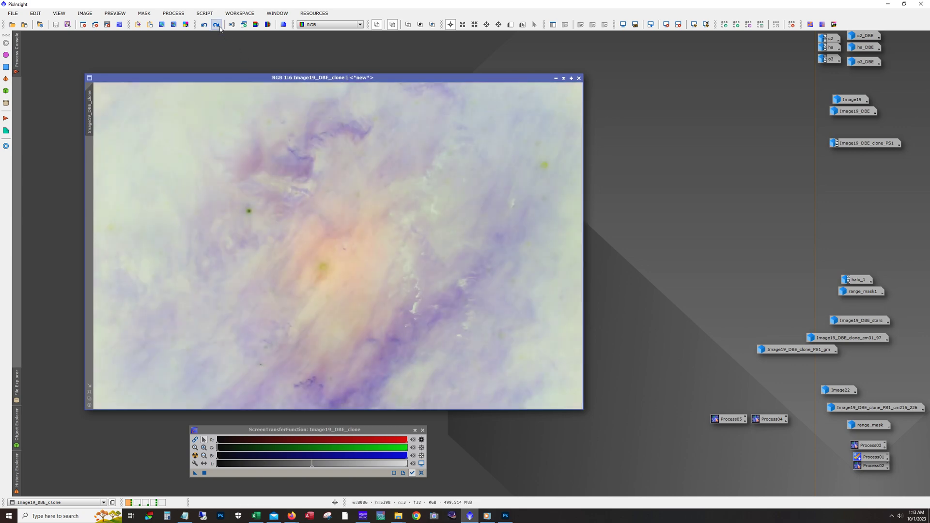
{"action": "left_click", "coordinate": [215, 26]}
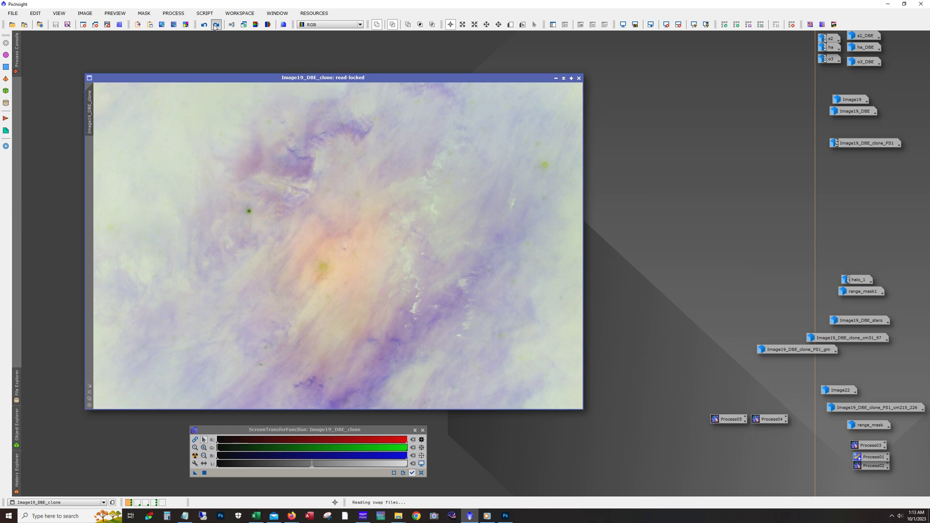
{"action": "left_click", "coordinate": [205, 25]}
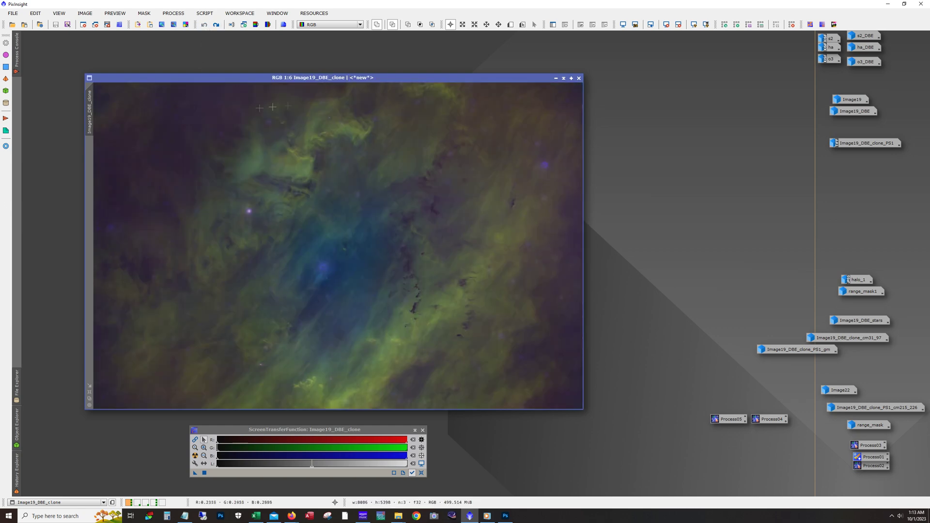
{"action": "left_click", "coordinate": [216, 25]}
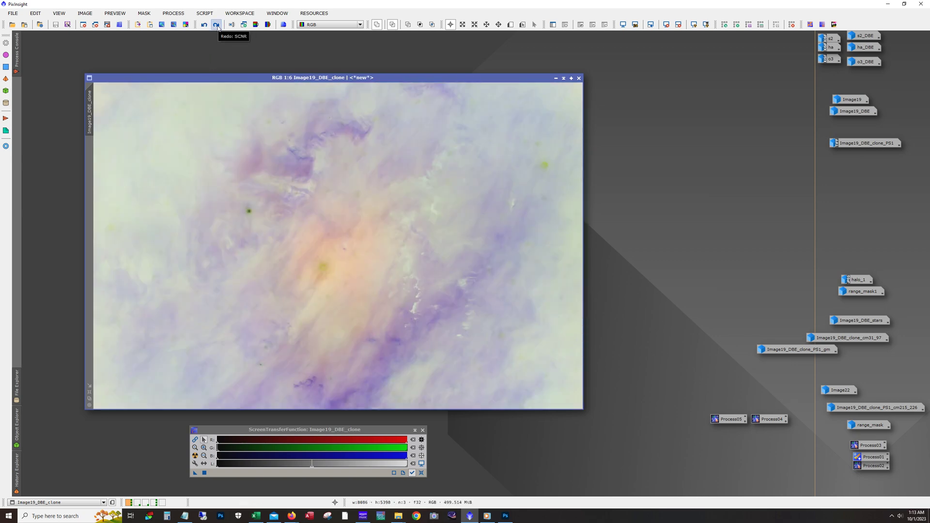
{"action": "left_click", "coordinate": [216, 25]}
{"action": "left_click", "coordinate": [217, 27]}
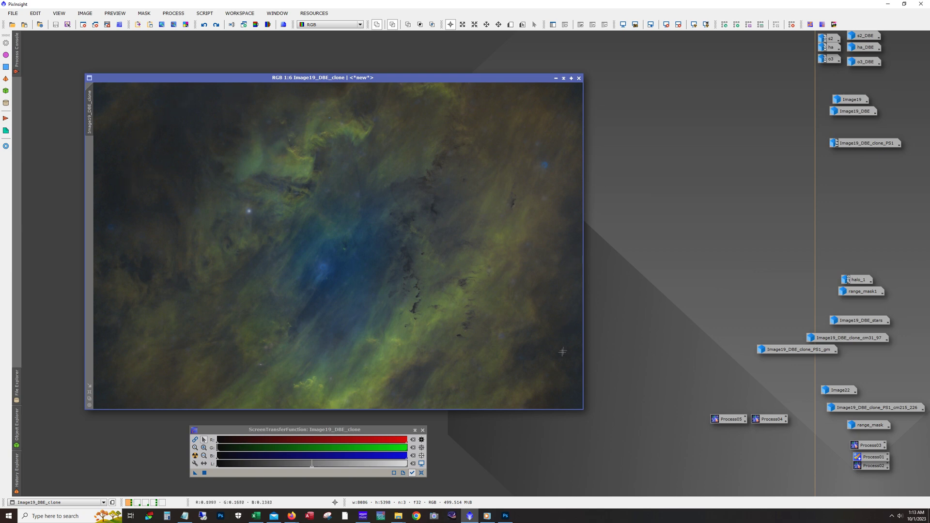
{"action": "left_click", "coordinate": [217, 25]}
Redo the earlier processing steps, reattaching the mask, and hide the mask overlay.
{"action": "left_click", "coordinate": [217, 26]}
{"action": "left_click", "coordinate": [216, 26]}
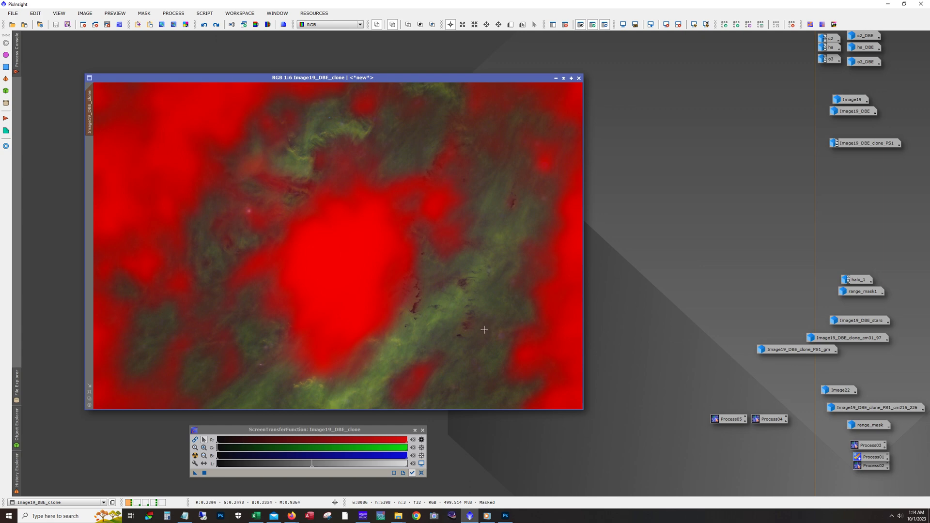
{"action": "left_click", "coordinate": [604, 28]}
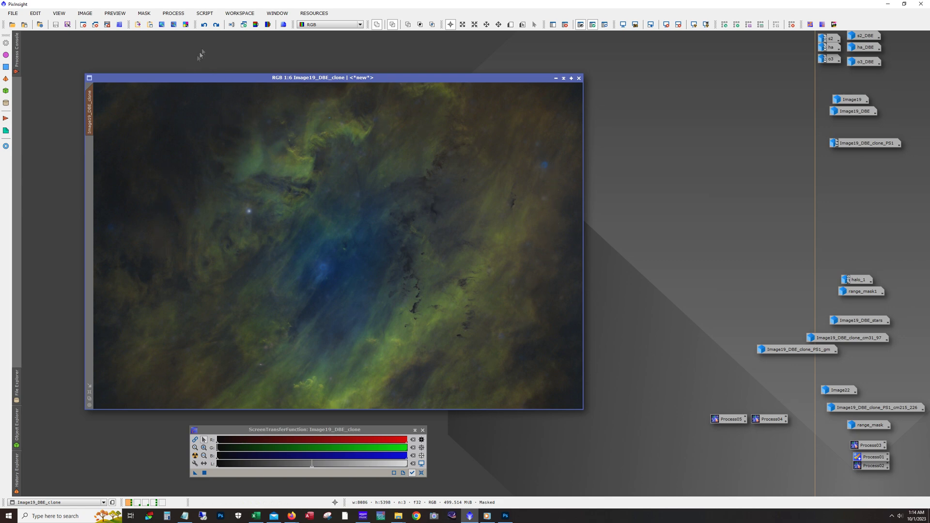
Reapply the warmer orange-gold recolouring, remove the mask, and move the clone window aside.
{"action": "left_click", "coordinate": [216, 24]}
{"action": "left_click", "coordinate": [216, 25]}
{"action": "left_click", "coordinate": [216, 24]}
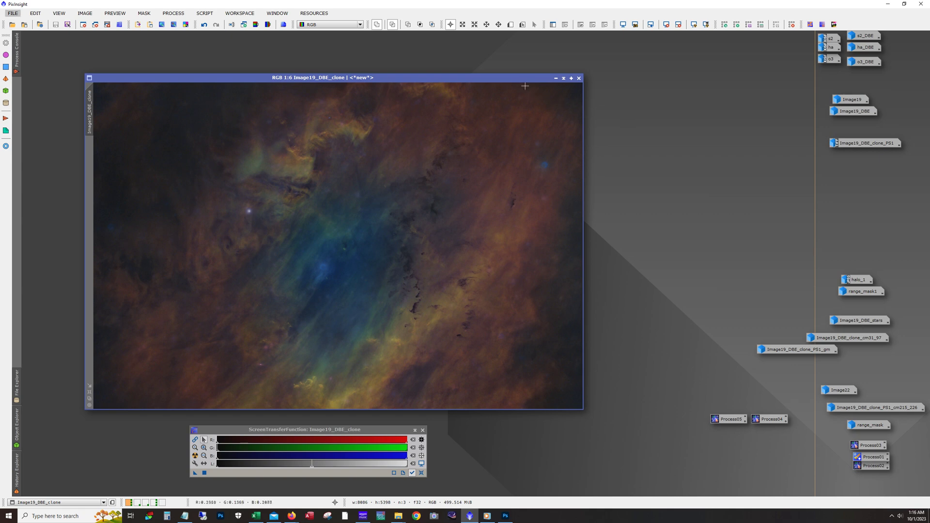
{"action": "left_click_drag", "start_coordinate": [513, 79], "coordinate": [451, 56]}
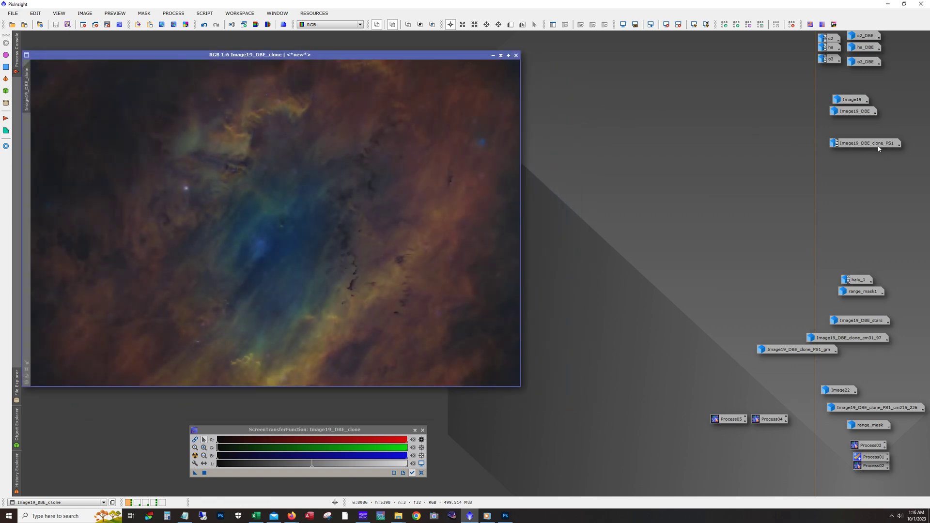
Restore Image19_DBE_clone_PS1 from its icon, resize it, and place it beside Image19_DBE_clone.
{"action": "left_click", "coordinate": [876, 144]}
{"action": "double_click", "coordinate": [853, 143]}
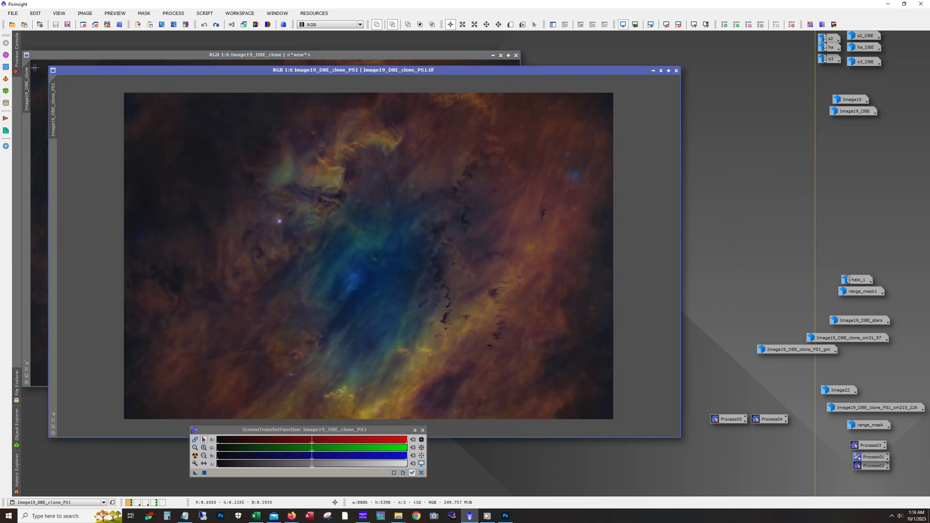
{"action": "left_click_drag", "start_coordinate": [50, 63], "coordinate": [254, 52]}
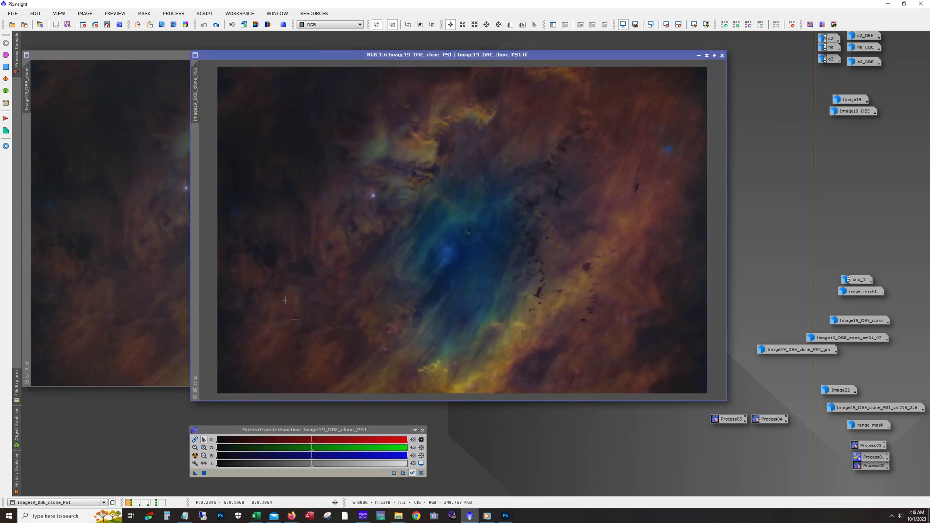
{"action": "left_click_drag", "start_coordinate": [318, 402], "coordinate": [318, 387]}
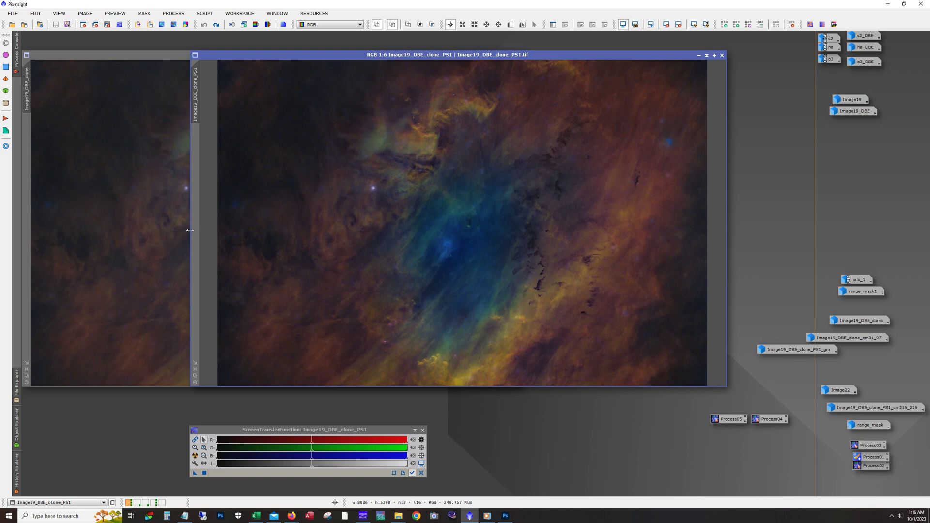
{"action": "left_click_drag", "start_coordinate": [193, 230], "coordinate": [235, 233]}
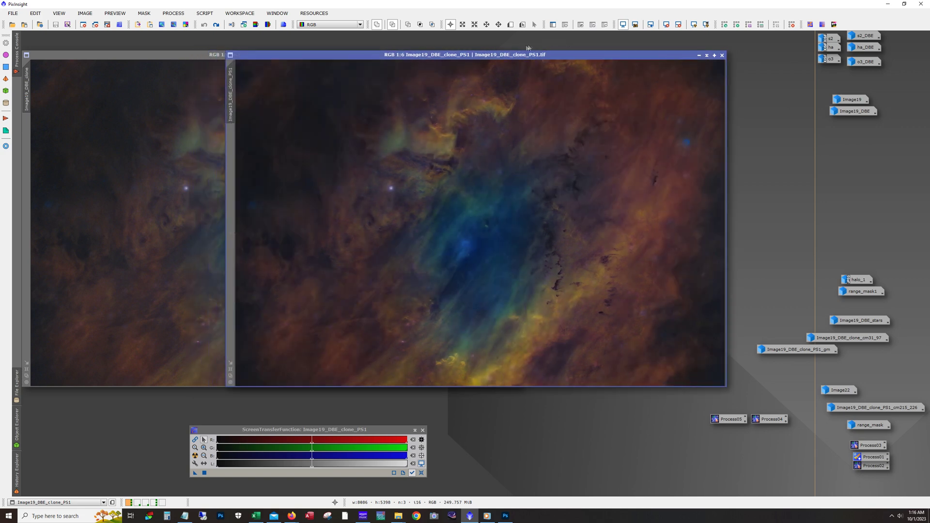
{"action": "left_click_drag", "start_coordinate": [514, 53], "coordinate": [720, 58]}
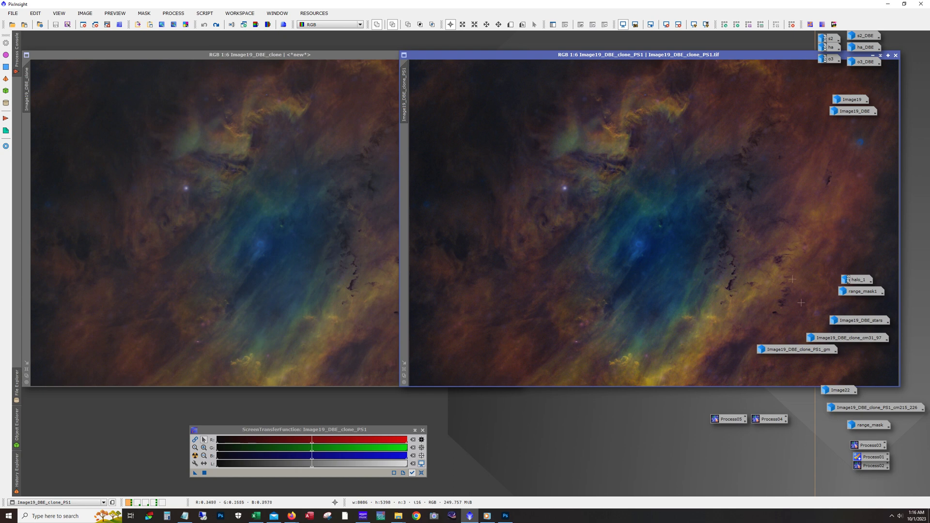
{"action": "left_click_drag", "start_coordinate": [621, 55], "coordinate": [531, 50]}
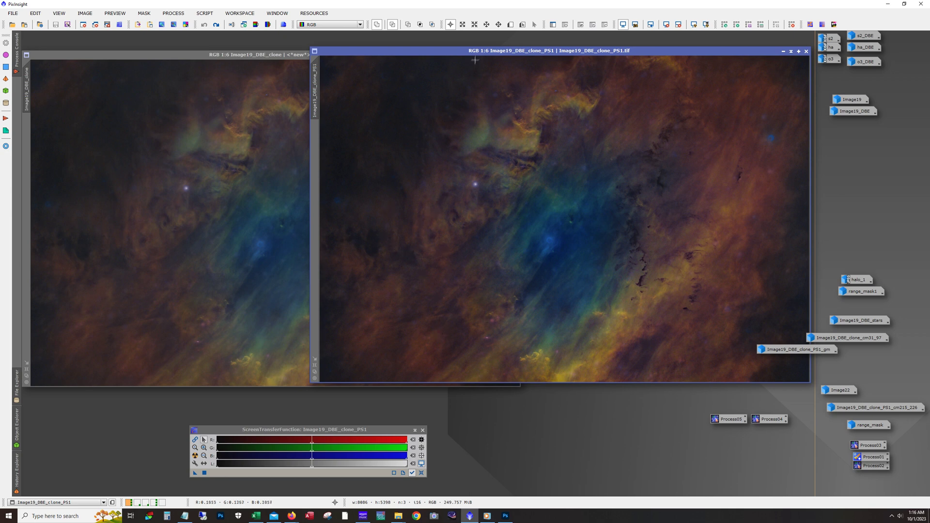
{"action": "left_click_drag", "start_coordinate": [465, 53], "coordinate": [351, 58]}
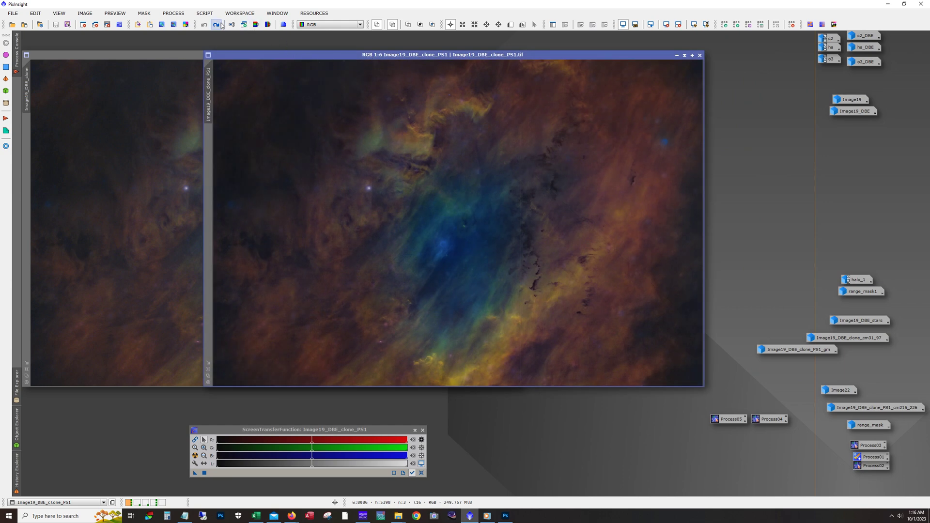
Redo the last PS1 processing steps, restoring the Preview01 rectangle, and inspect the image.
{"action": "left_click", "coordinate": [216, 25]}
{"action": "left_click", "coordinate": [217, 26]}
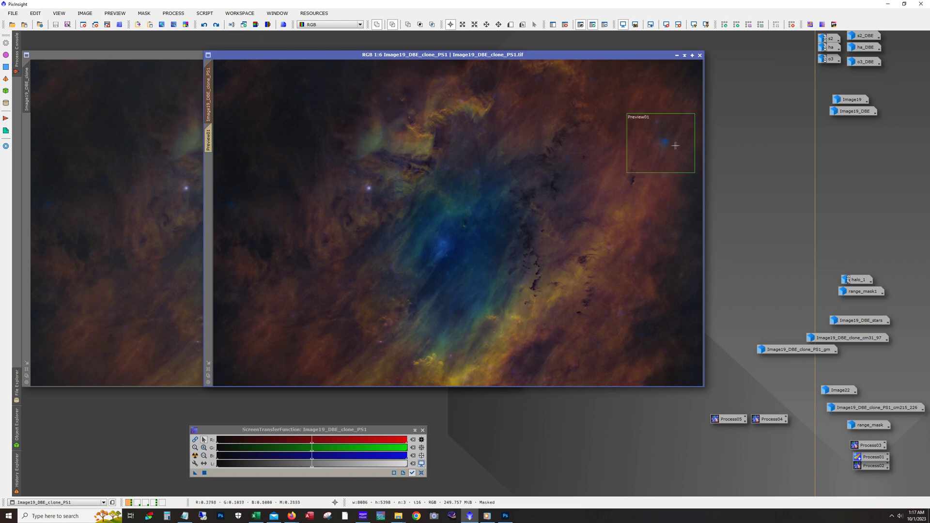
{"action": "scroll", "coordinate": [666, 142], "scroll_direction": "up", "scroll_amount": 4}
{"action": "scroll", "coordinate": [651, 143], "scroll_direction": "up", "scroll_amount": 1}
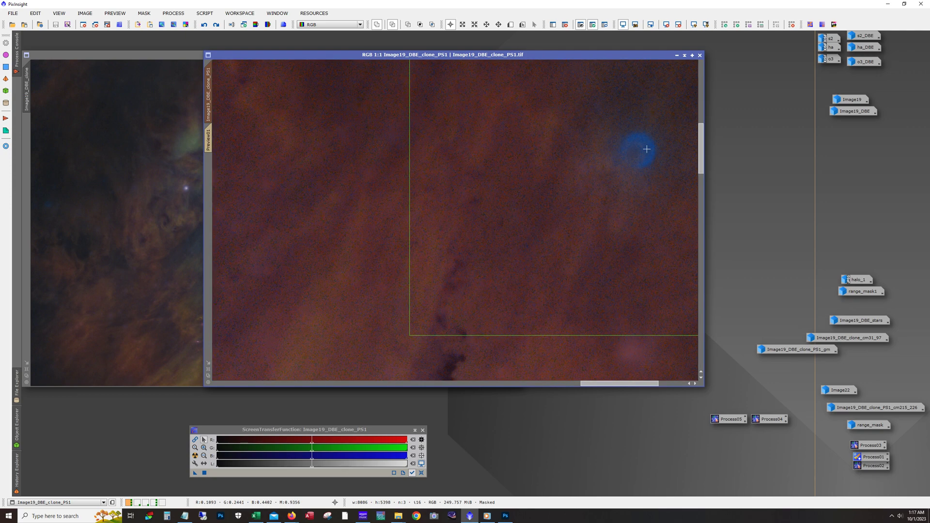
{"action": "scroll", "coordinate": [648, 149], "scroll_direction": "down", "scroll_amount": 1}
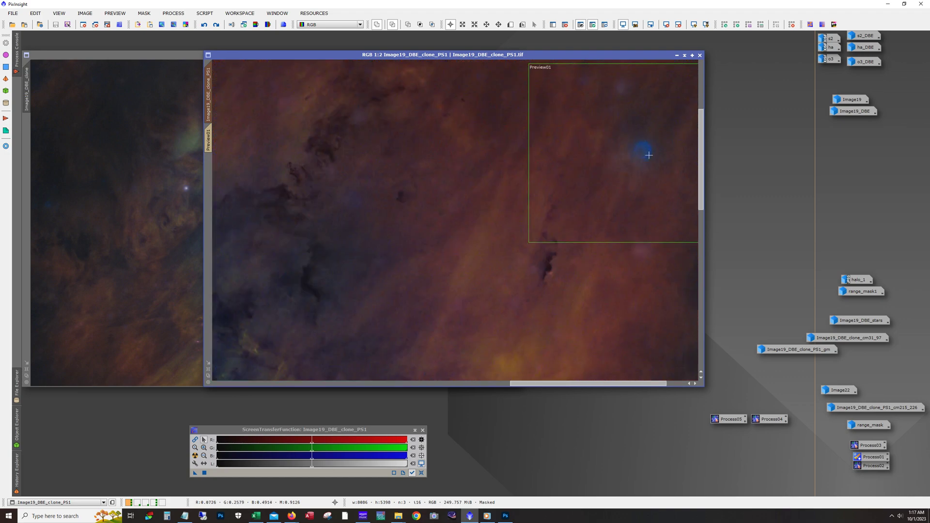
{"action": "left_click_drag", "start_coordinate": [552, 384], "coordinate": [567, 384]}
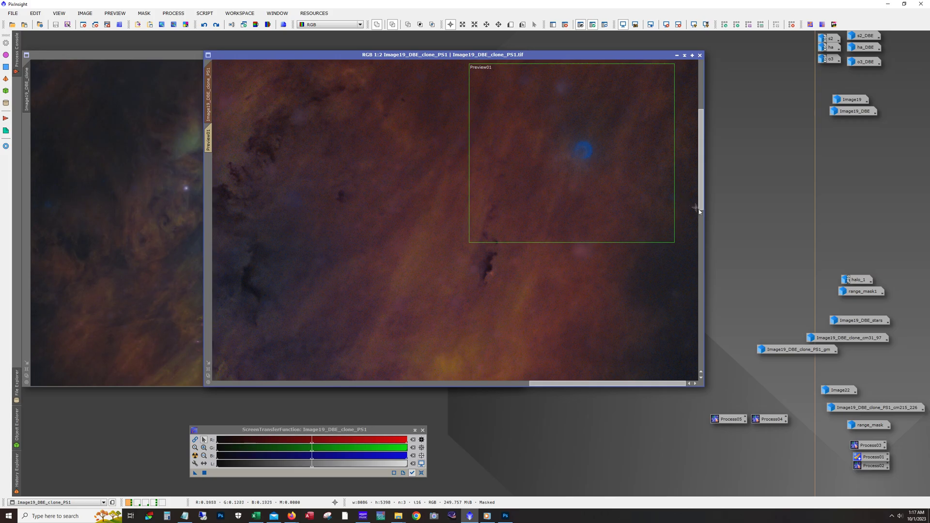
{"action": "scroll", "coordinate": [703, 207], "scroll_direction": "down", "scroll_amount": 3}
{"action": "scroll", "coordinate": [454, 302], "scroll_direction": "down", "scroll_amount": 2}
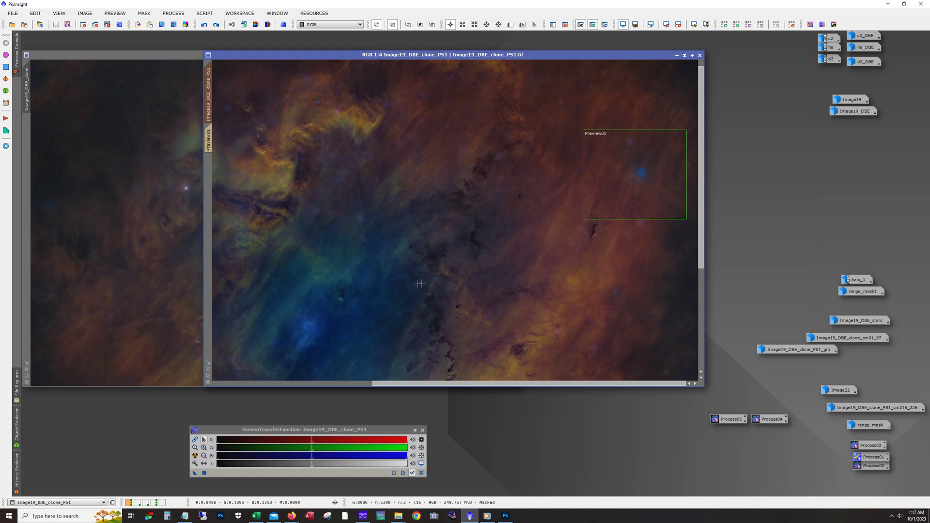
{"action": "scroll", "coordinate": [322, 312], "scroll_direction": "up", "scroll_amount": 1}
{"action": "scroll", "coordinate": [322, 312], "scroll_direction": "up", "scroll_amount": 2}
{"action": "left_click_drag", "start_coordinate": [462, 383], "coordinate": [438, 384]}
{"action": "scroll", "coordinate": [700, 258], "scroll_direction": "down", "scroll_amount": 3}
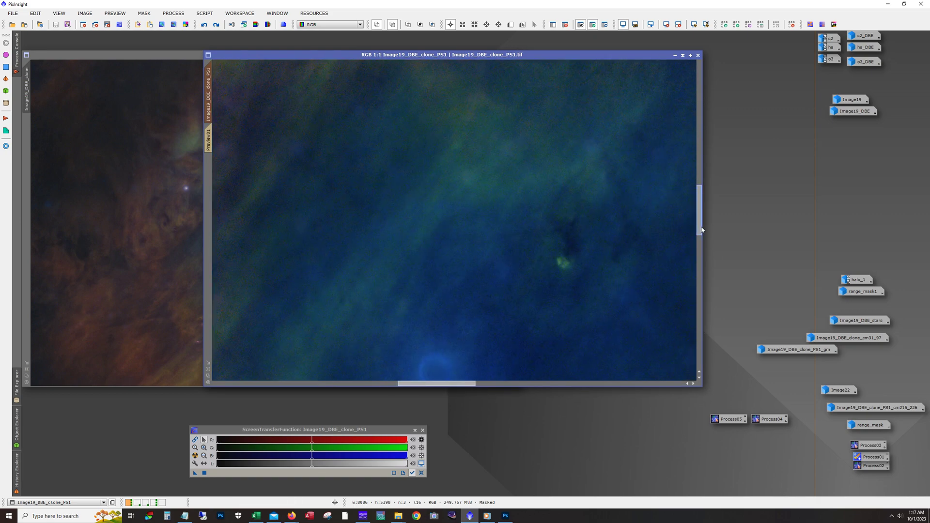
{"action": "scroll", "coordinate": [699, 258], "scroll_direction": "down", "scroll_amount": 3}
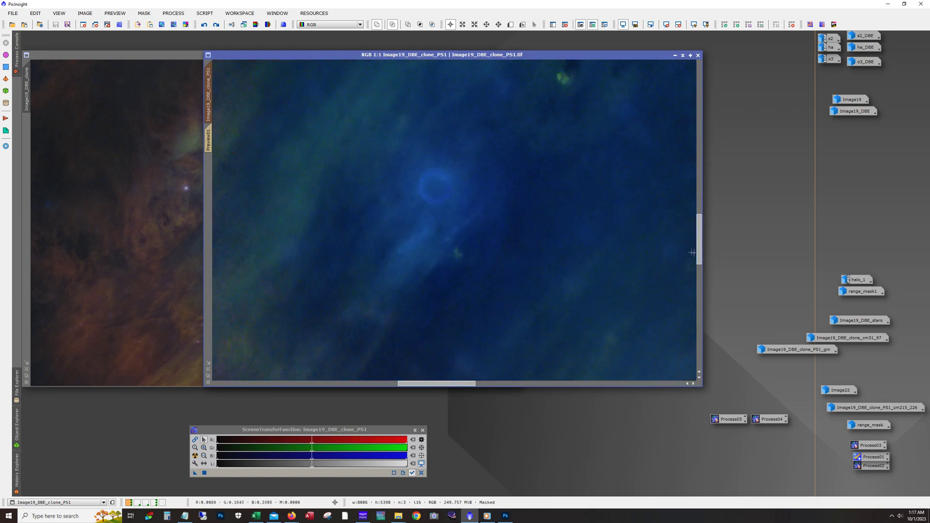
Darken the bright halo around the blue star and inspect the result.
{"action": "left_click", "coordinate": [432, 188]}
{"action": "scroll", "coordinate": [455, 342], "scroll_direction": "down", "scroll_amount": 1}
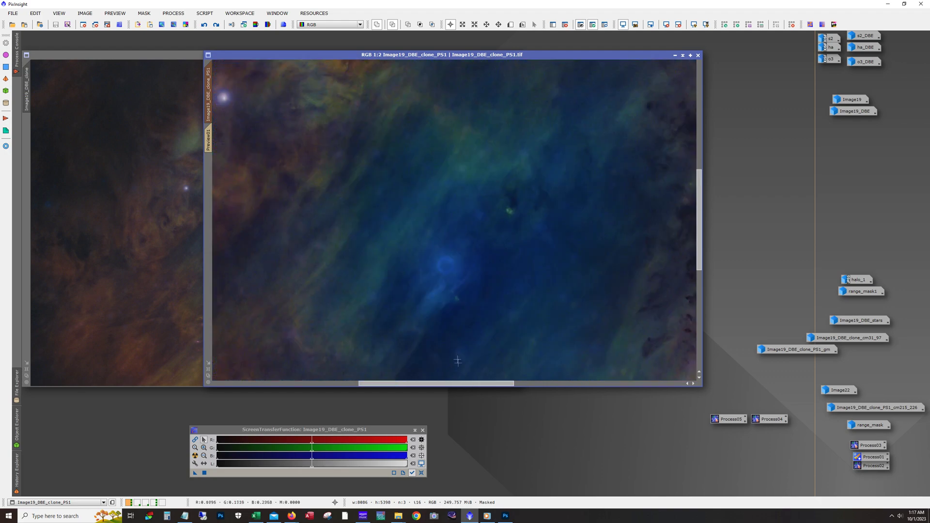
{"action": "left_click_drag", "start_coordinate": [473, 386], "coordinate": [326, 386]}
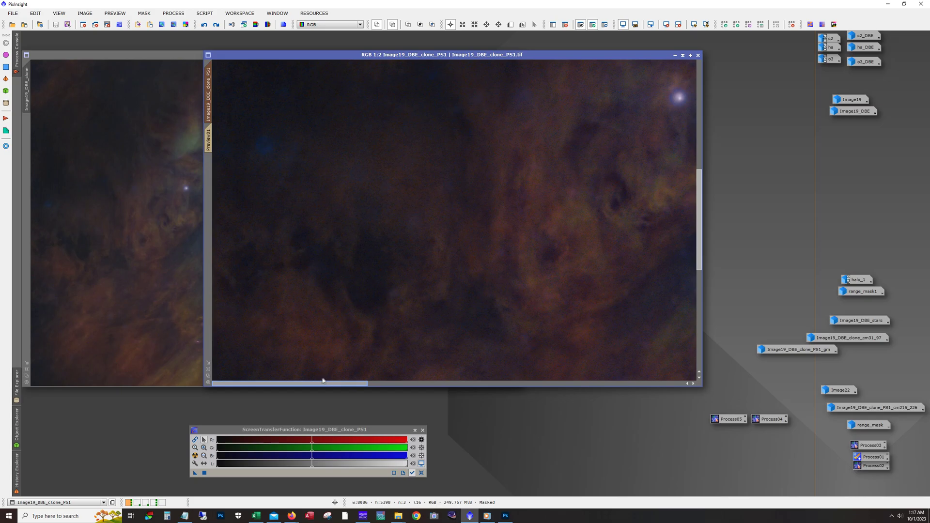
{"action": "scroll", "coordinate": [290, 127], "scroll_direction": "up", "scroll_amount": 2}
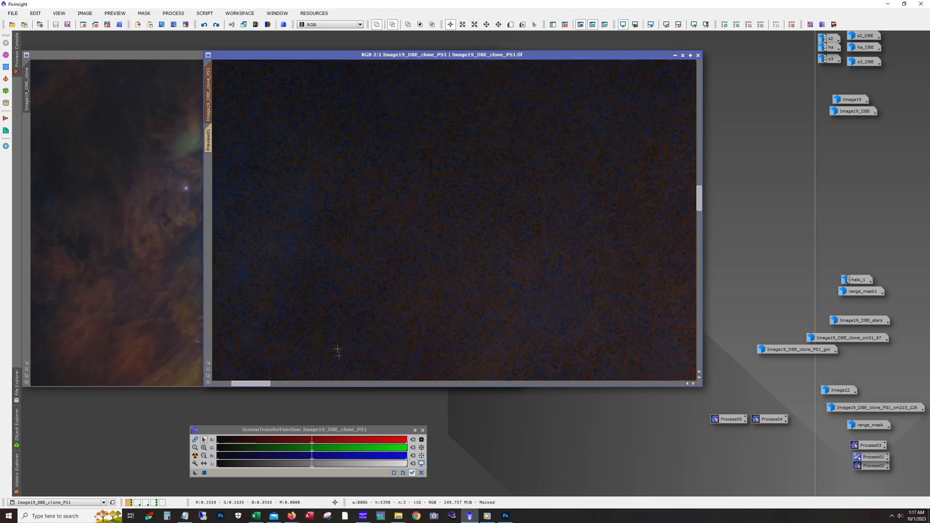
{"action": "left_click_drag", "start_coordinate": [269, 384], "coordinate": [253, 383]}
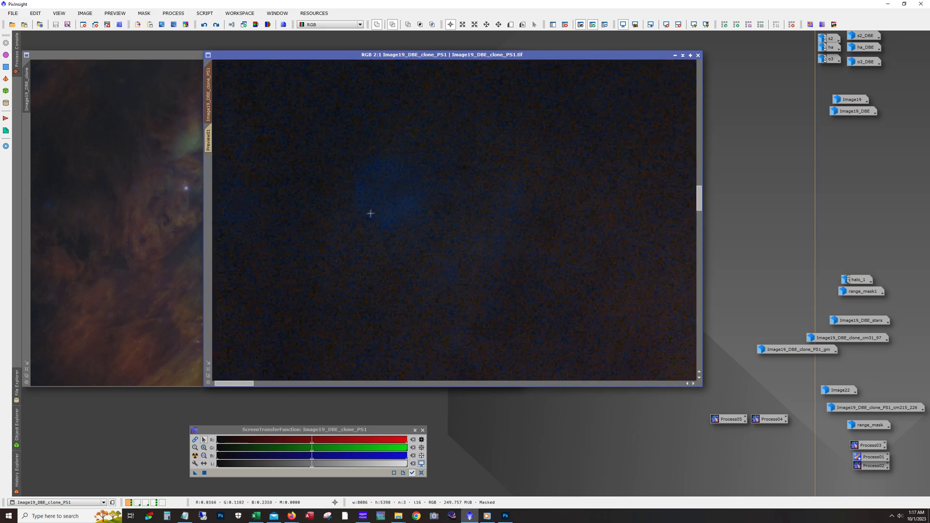
{"action": "scroll", "coordinate": [353, 203], "scroll_direction": "down", "scroll_amount": 2}
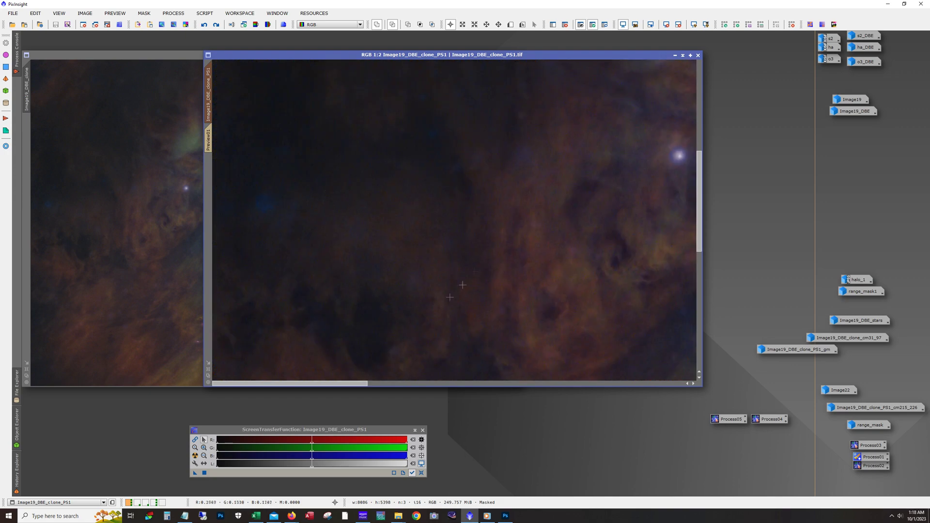
{"action": "left_click_drag", "start_coordinate": [320, 384], "coordinate": [639, 393]}
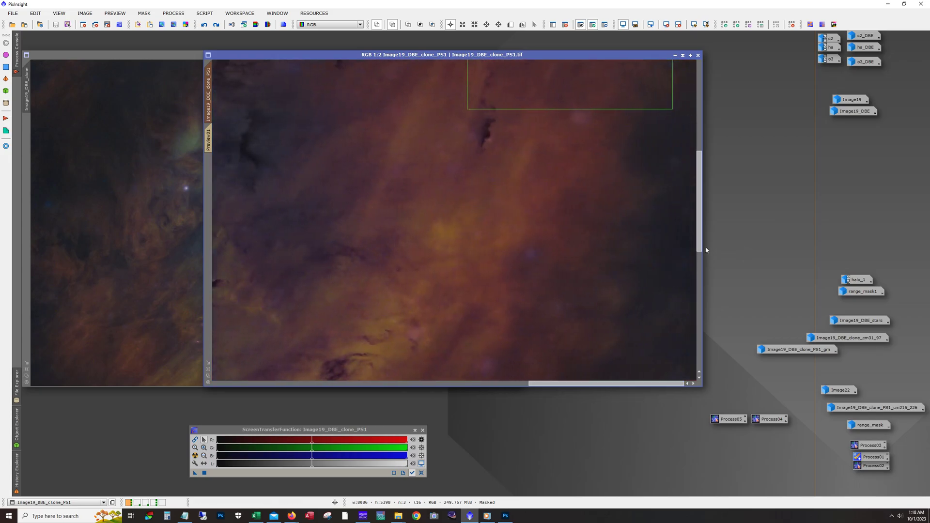
{"action": "left_click_drag", "start_coordinate": [699, 247], "coordinate": [685, 171]}
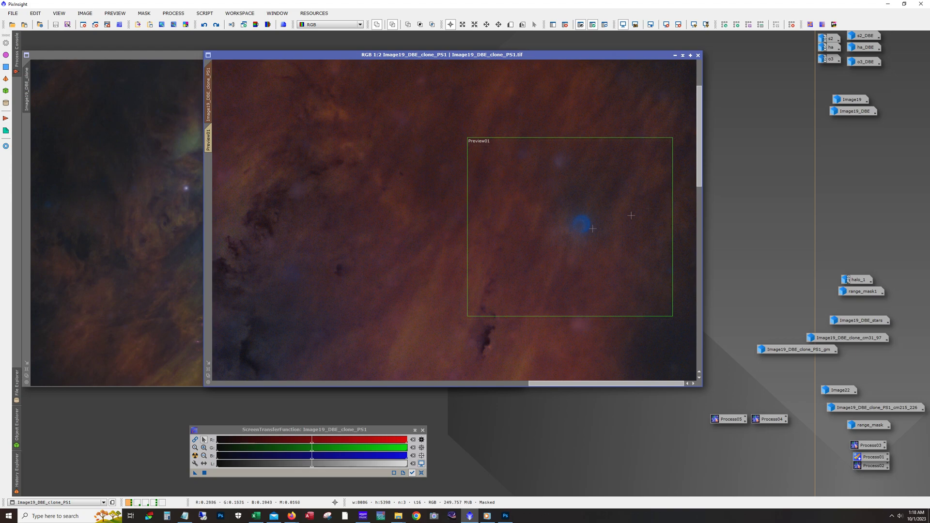
{"action": "scroll", "coordinate": [649, 209], "scroll_direction": "down", "scroll_amount": 3}
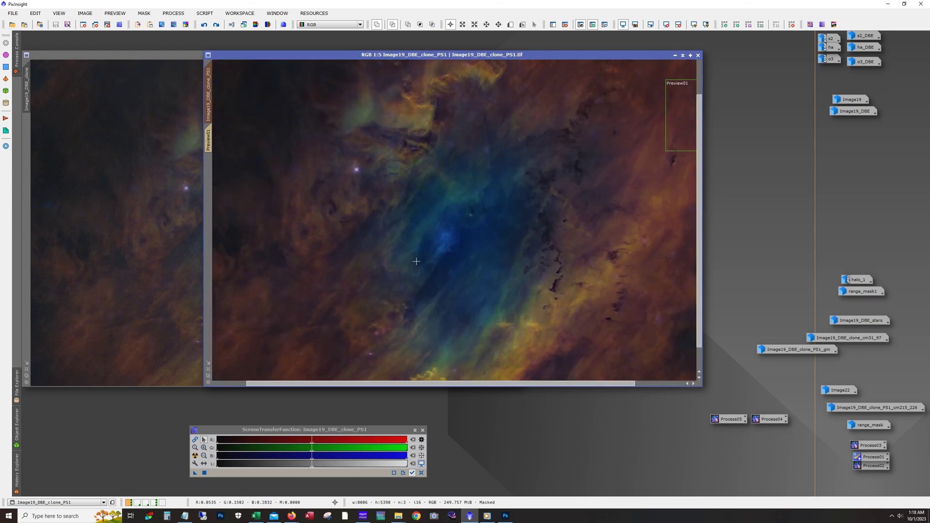
{"action": "scroll", "coordinate": [416, 262], "scroll_direction": "up", "scroll_amount": 2}
{"action": "left_click_drag", "start_coordinate": [432, 383], "coordinate": [602, 371]}
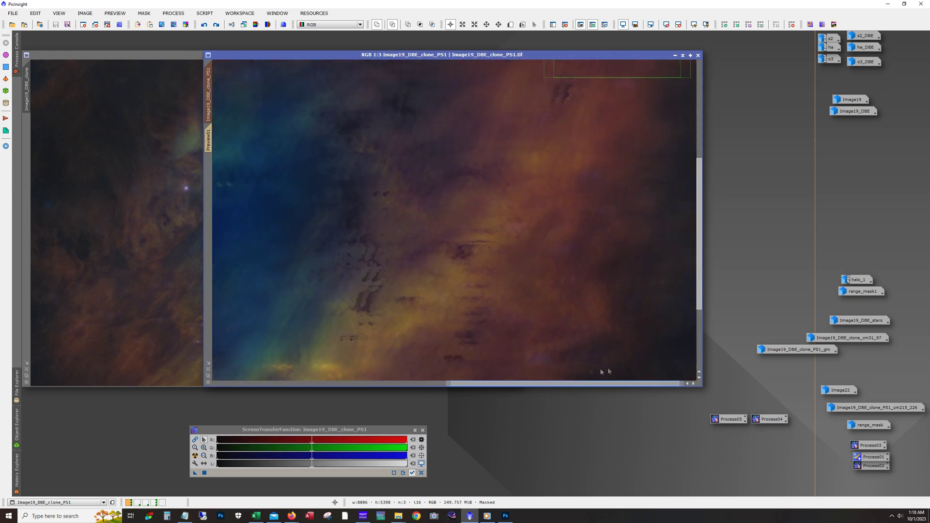
{"action": "scroll", "coordinate": [601, 218], "scroll_direction": "up", "scroll_amount": 5}
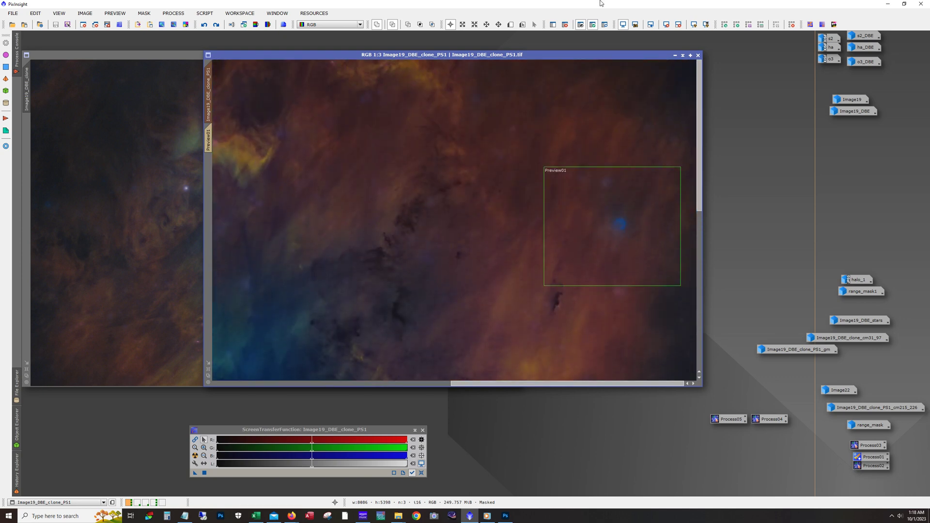
Check the mask overlay and reapply the blue star halo removal inside Preview01.
{"action": "left_click", "coordinate": [605, 25]}
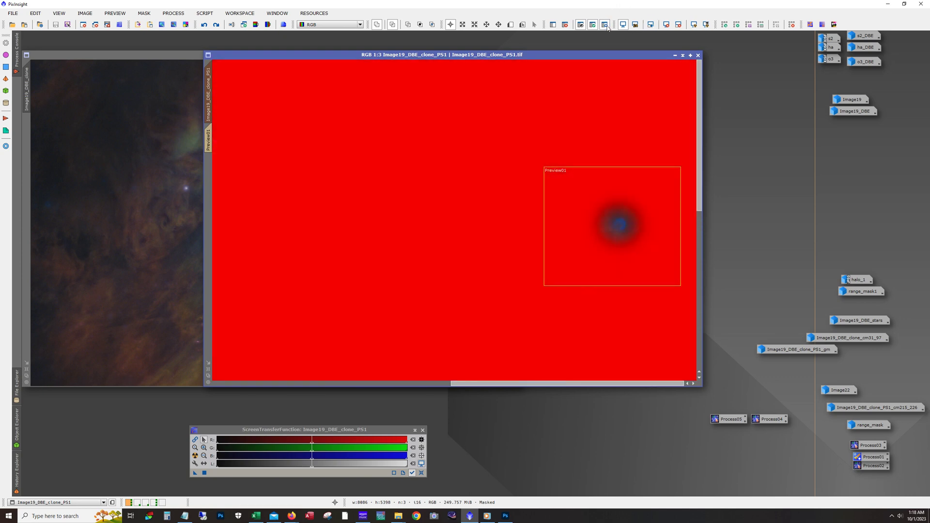
{"action": "left_click", "coordinate": [606, 26]}
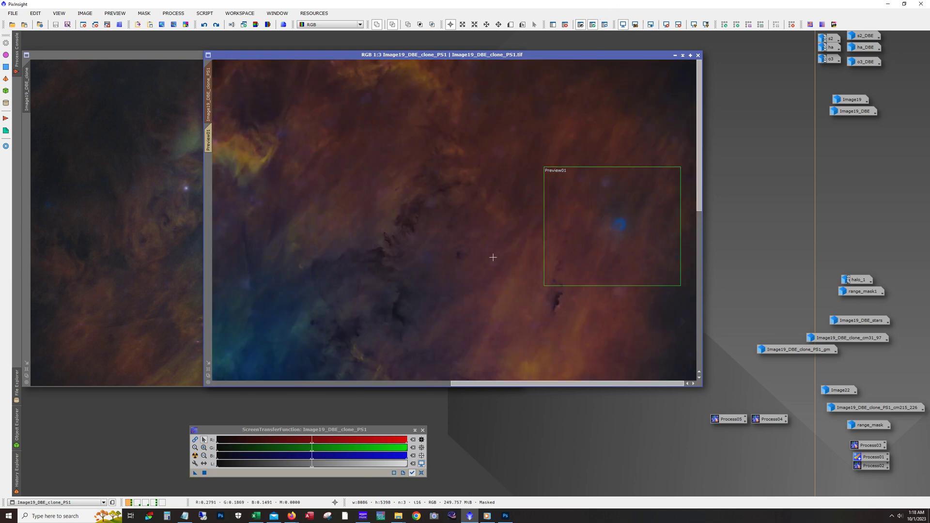
{"action": "left_click", "coordinate": [216, 25]}
Zoom Image19_DBE_clone_PS1 out to 1:6 and collapse it to an icon.
{"action": "scroll", "coordinate": [641, 235], "scroll_direction": "up", "scroll_amount": 2}
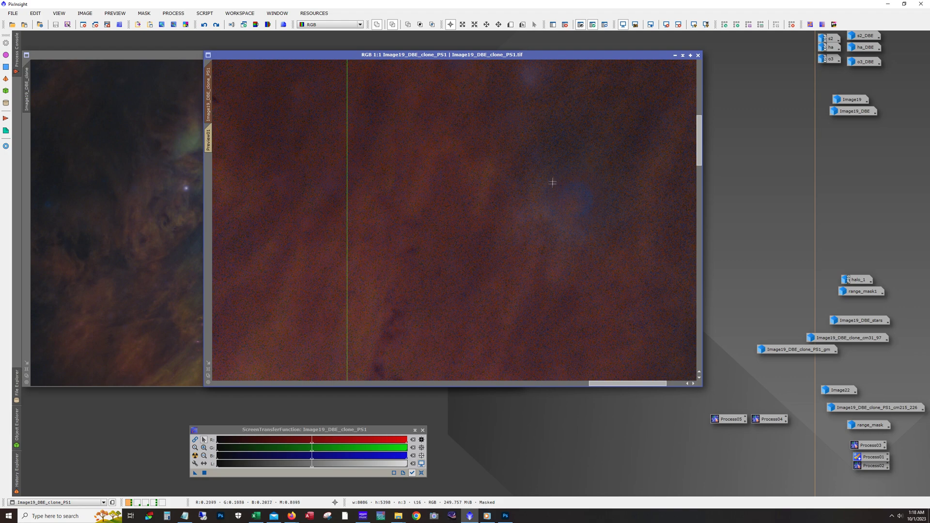
{"action": "scroll", "coordinate": [534, 211], "scroll_direction": "down", "scroll_amount": 2}
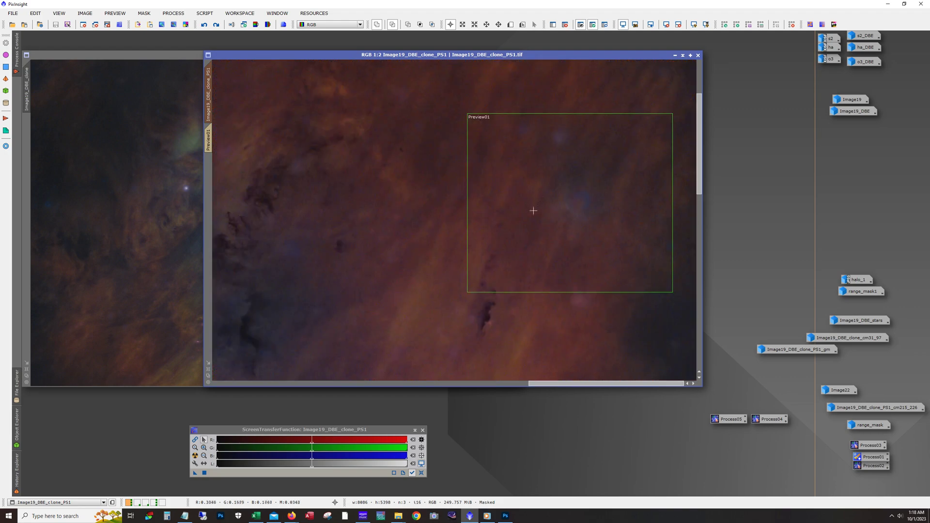
{"action": "scroll", "coordinate": [534, 211], "scroll_direction": "down", "scroll_amount": 3}
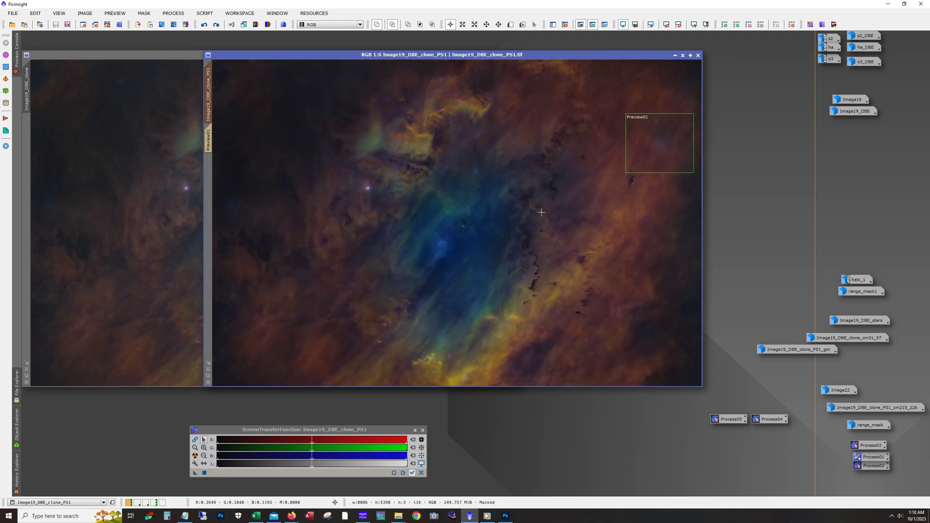
{"action": "scroll", "coordinate": [529, 207], "scroll_direction": "down", "scroll_amount": 1}
{"action": "scroll", "coordinate": [484, 195], "scroll_direction": "up", "scroll_amount": 1}
{"action": "left_click", "coordinate": [674, 54]}
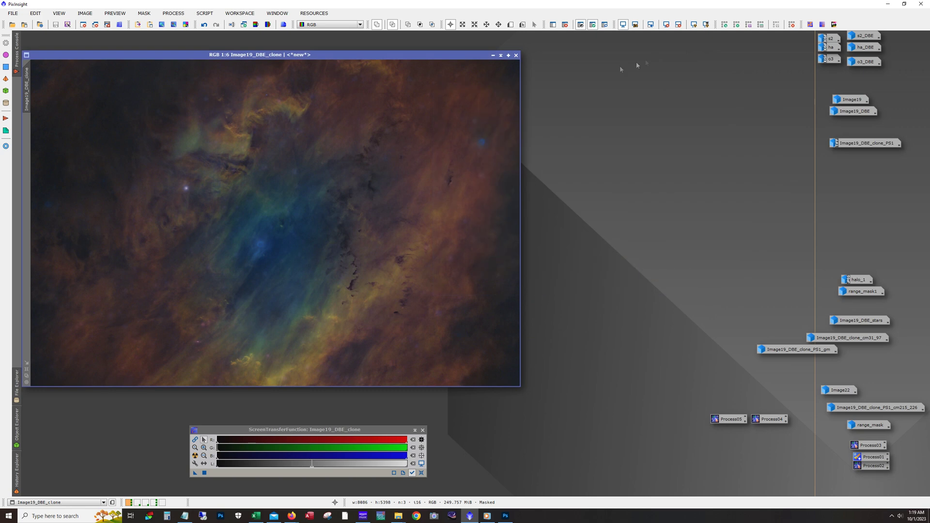
Iconize Image19_DBE_clone, reposition starless5 in Workspace 2, then reopen PS1 in Workspace 1.
{"action": "left_click", "coordinate": [493, 54]}
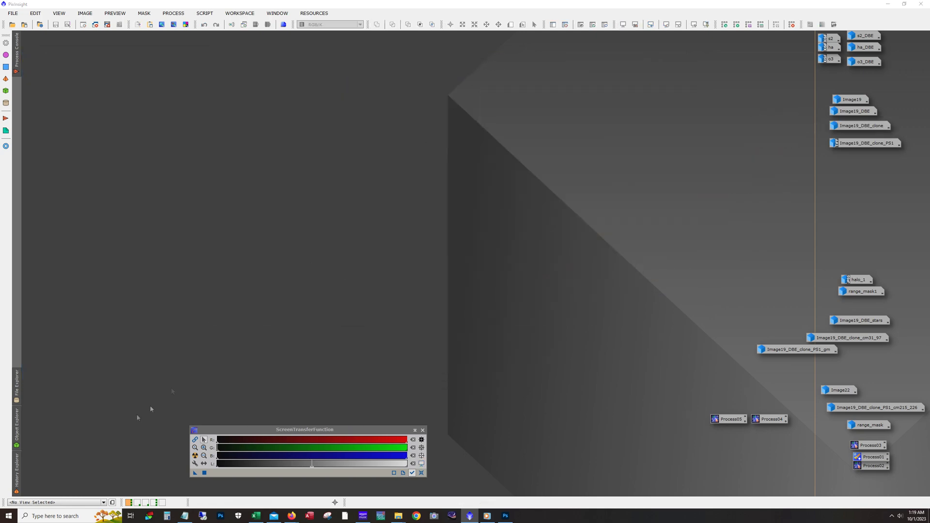
{"action": "left_click", "coordinate": [137, 502]}
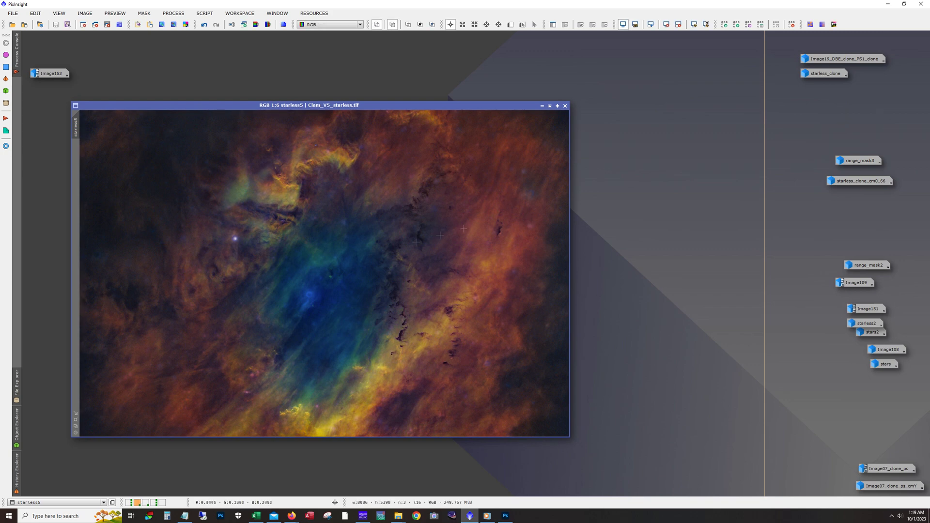
{"action": "left_click_drag", "start_coordinate": [342, 105], "coordinate": [387, 71]}
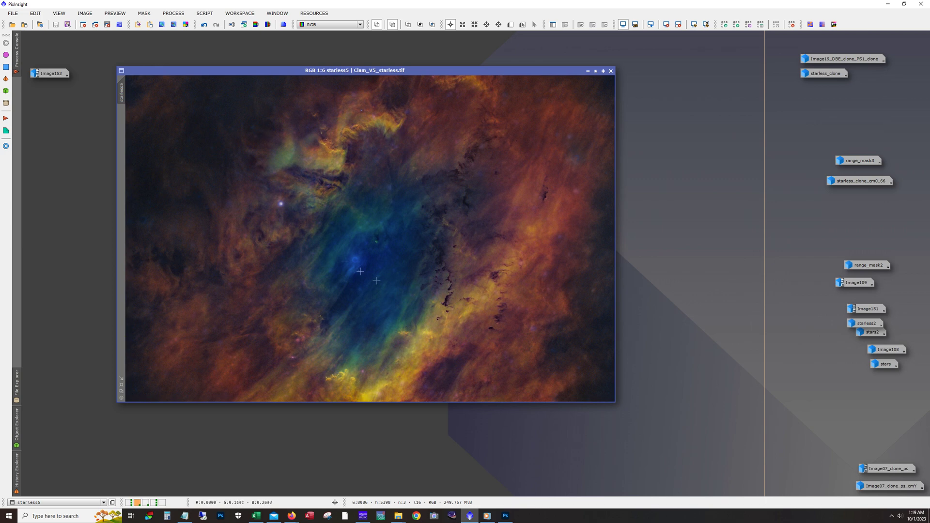
{"action": "left_click", "coordinate": [128, 502]}
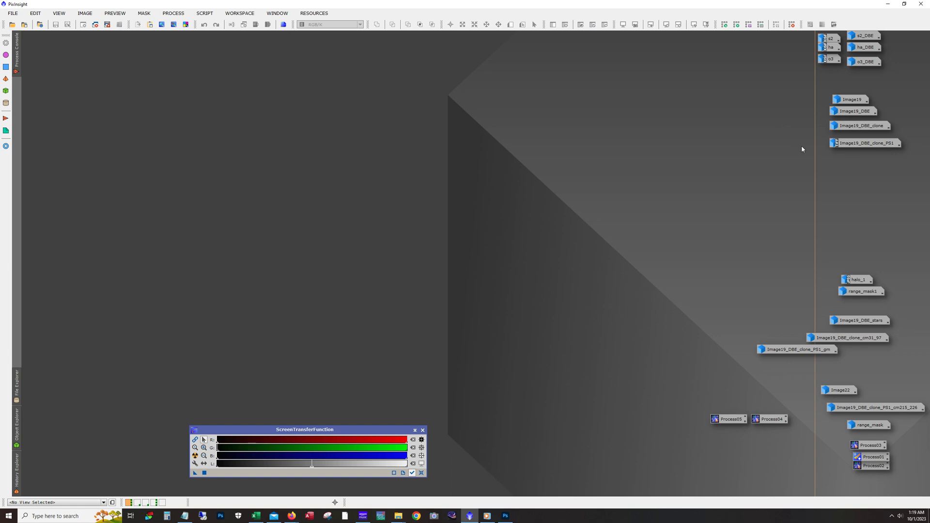
{"action": "double_click", "coordinate": [863, 143]}
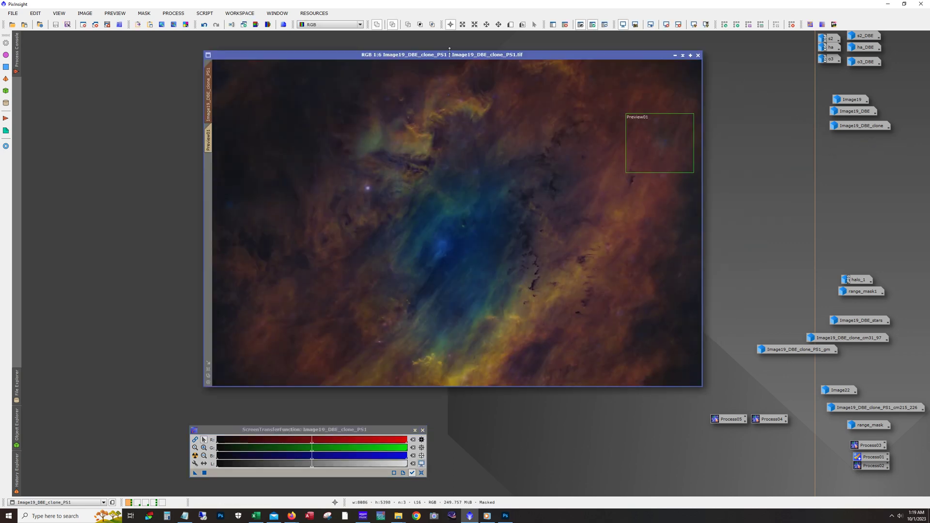
Send Image19_DBE_clone_PS1 to Workspace02 and arrange it beside starless5.
{"action": "right_click", "coordinate": [453, 54]}
{"action": "mouse_move", "coordinate": [486, 61]}
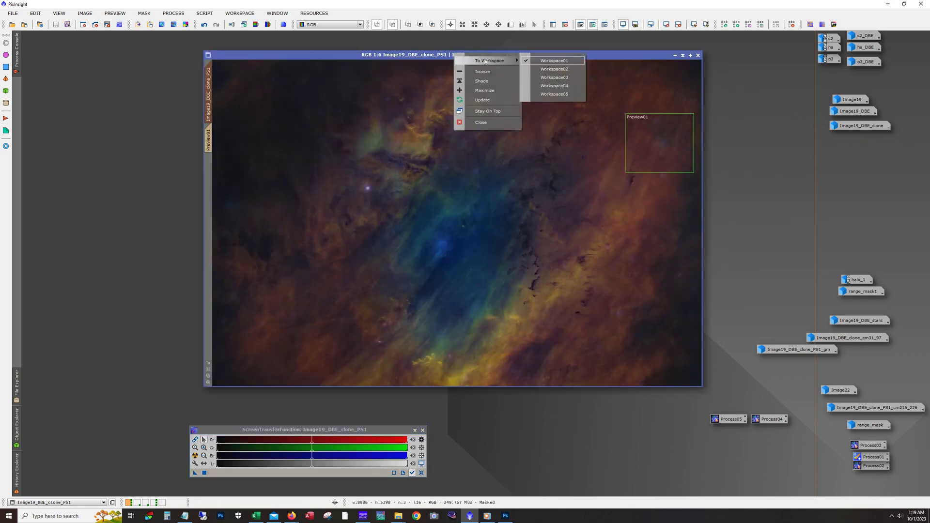
{"action": "left_click", "coordinate": [554, 68]}
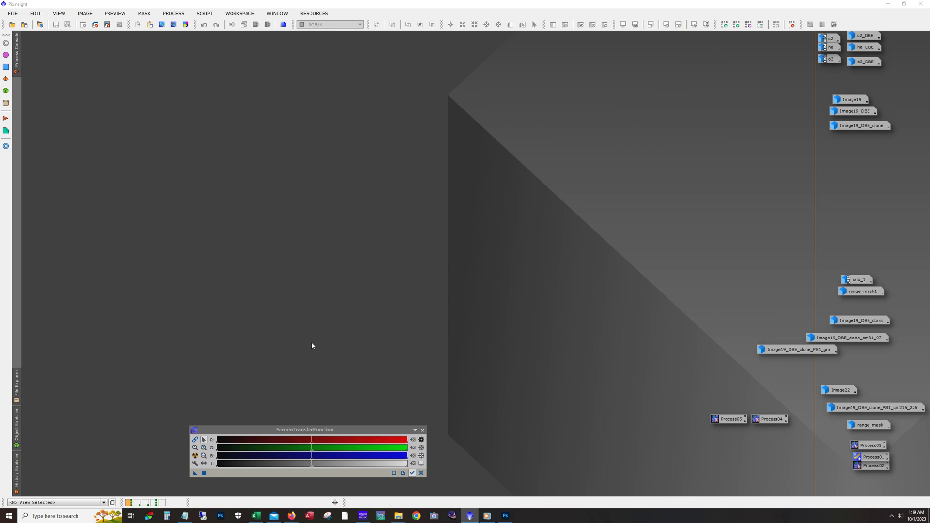
{"action": "left_click", "coordinate": [138, 503]}
{"action": "left_click_drag", "start_coordinate": [388, 56], "coordinate": [571, 66]}
{"action": "left_click_drag", "start_coordinate": [380, 73], "coordinate": [325, 72]}
{"action": "left_click", "coordinate": [581, 334]}
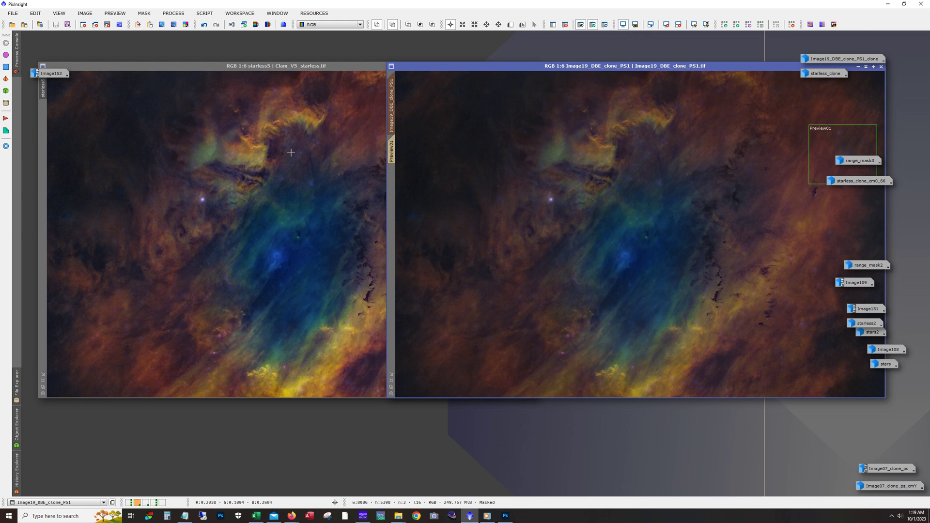
Zoom starless5 to 1:1 to check fine nebula detail, then back to 1:6.
{"action": "left_click", "coordinate": [330, 306]}
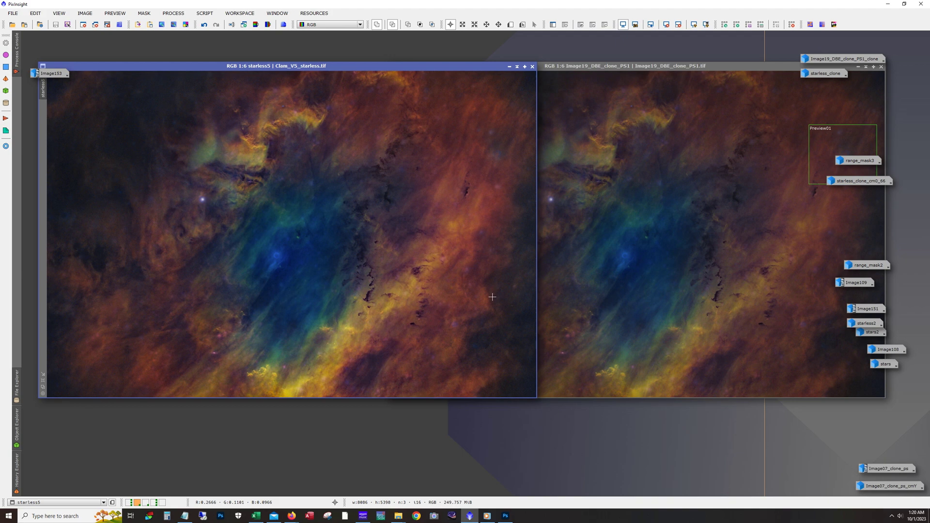
{"action": "scroll", "coordinate": [320, 373], "scroll_direction": "up", "scroll_amount": 4}
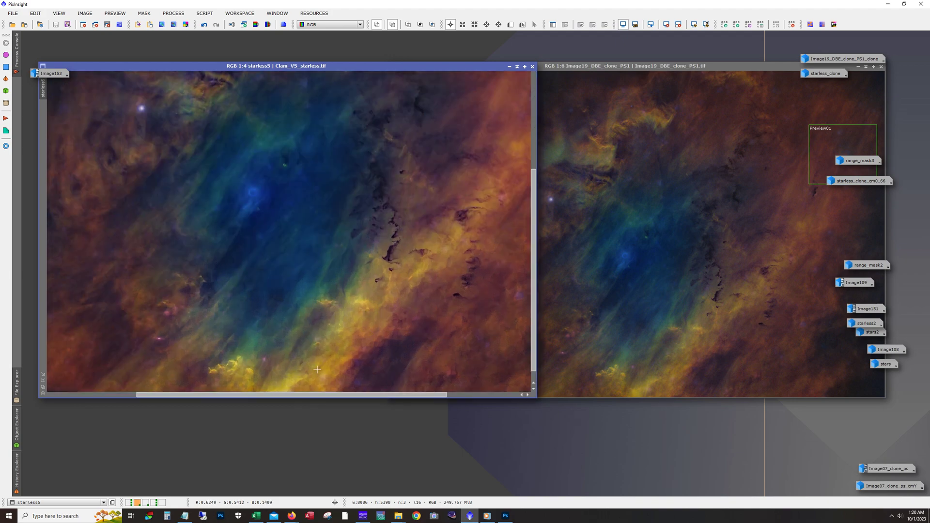
{"action": "left_click_drag", "start_coordinate": [341, 395], "coordinate": [291, 395]}
{"action": "left_click_drag", "start_coordinate": [534, 305], "coordinate": [533, 317]}
{"action": "scroll", "coordinate": [341, 304], "scroll_direction": "up", "scroll_amount": 1}
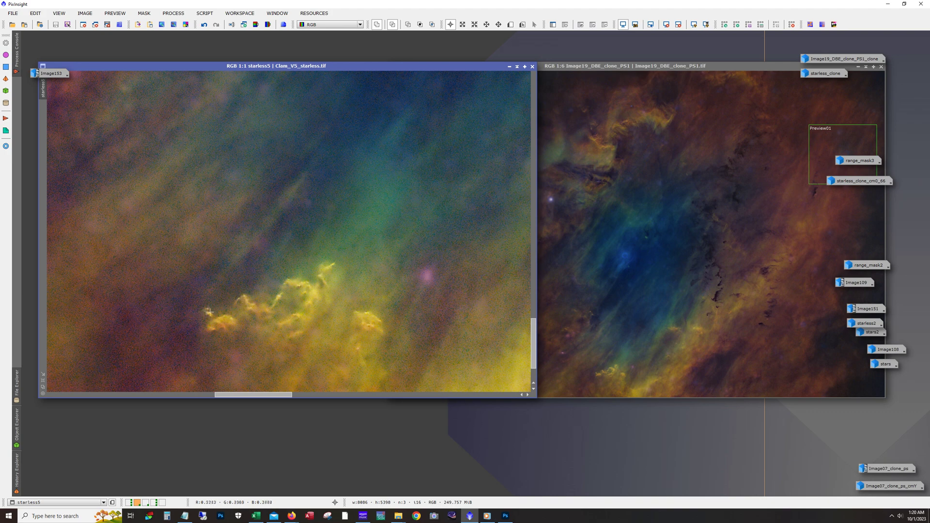
{"action": "scroll", "coordinate": [339, 285], "scroll_direction": "down", "scroll_amount": 1}
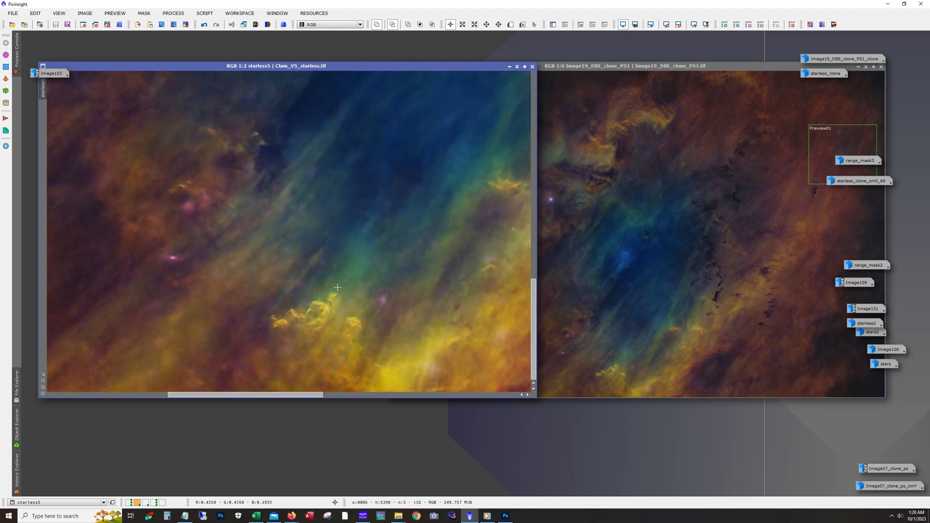
{"action": "scroll", "coordinate": [343, 296], "scroll_direction": "down", "scroll_amount": 4}
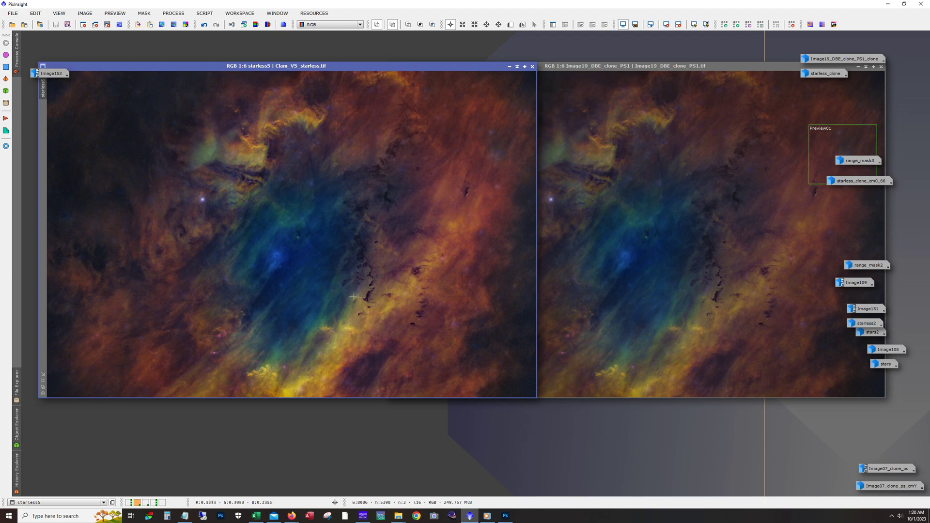
Compare with Image19_DBE_clone_PS1, then bring starless5 forward shifted slightly right and bring up Firefox.
{"action": "left_click", "coordinate": [571, 363]}
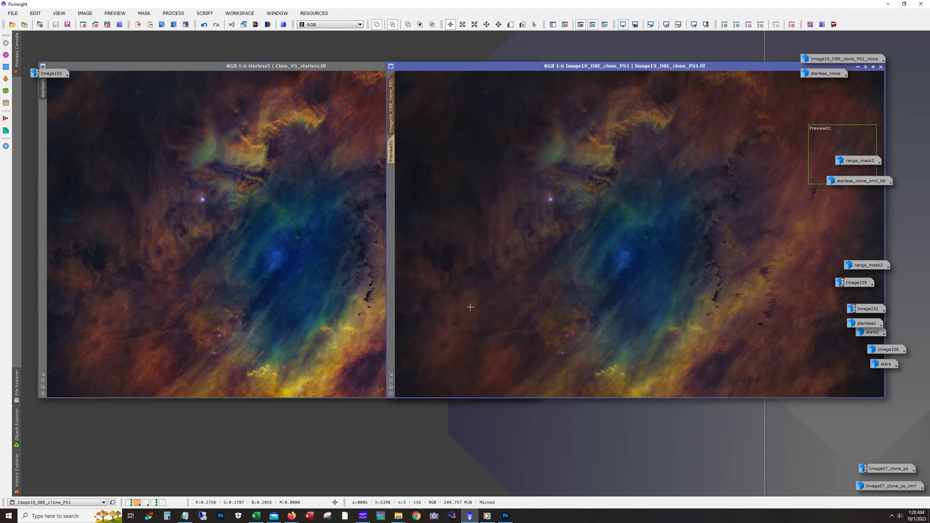
{"action": "left_click", "coordinate": [373, 140]}
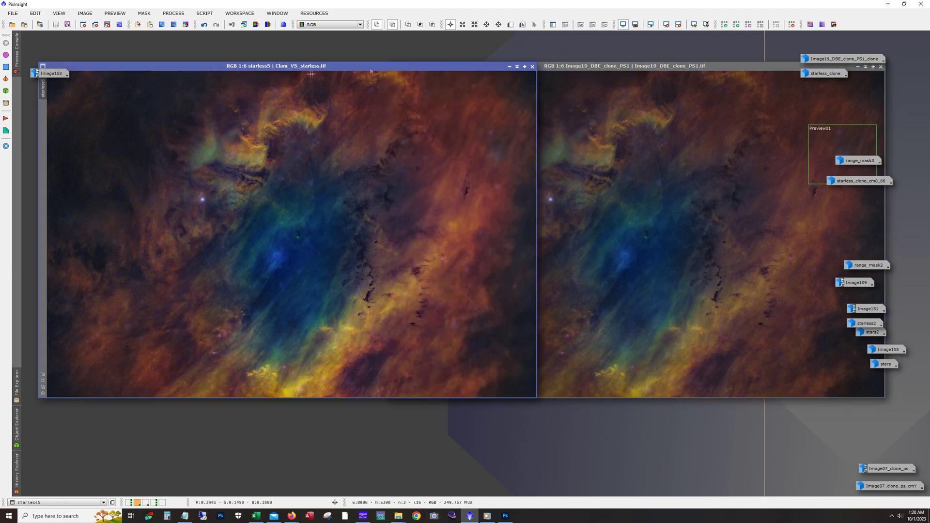
{"action": "left_click_drag", "start_coordinate": [421, 69], "coordinate": [457, 69]}
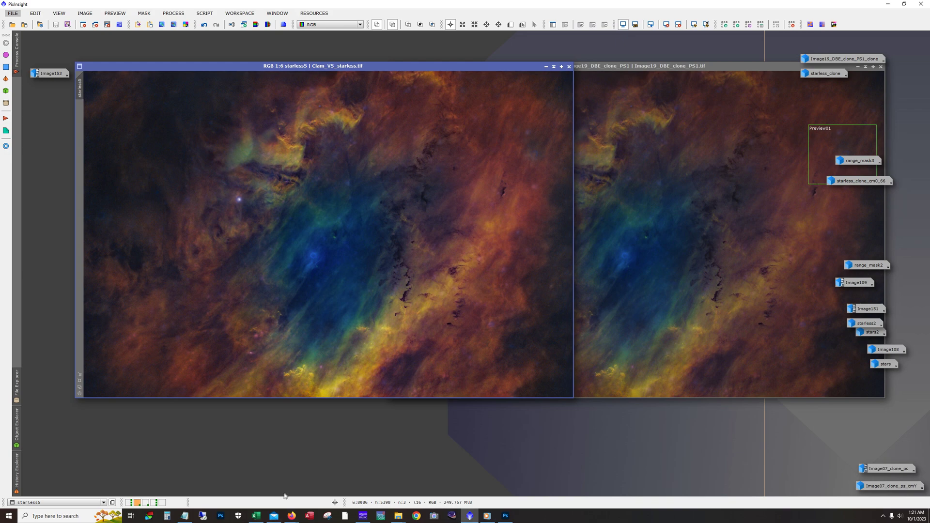
{"action": "left_click", "coordinate": [290, 516]}
View the first-pass SHO clam shell YouTube community post and its comments, then minimize Firefox.
{"action": "left_click", "coordinate": [177, 484]}
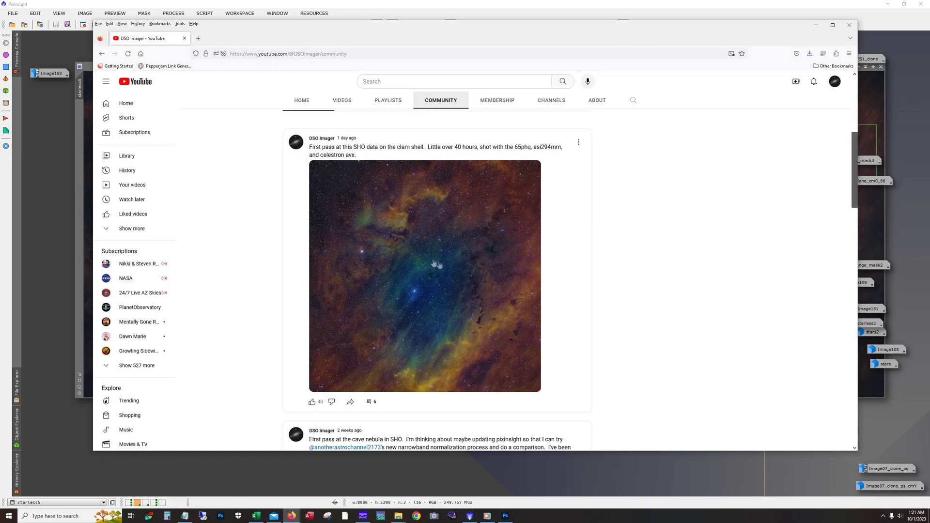
{"action": "scroll", "coordinate": [455, 295], "scroll_direction": "down", "scroll_amount": 1}
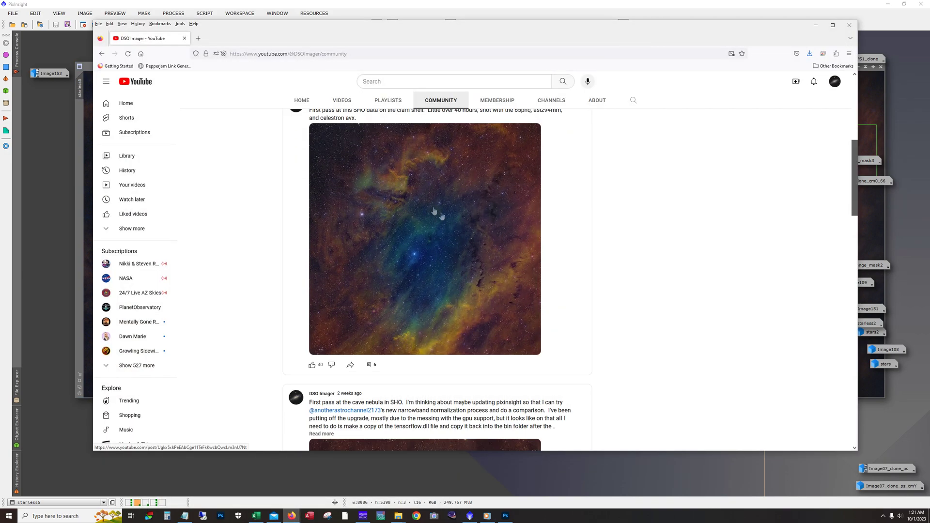
{"action": "left_click", "coordinate": [377, 264]}
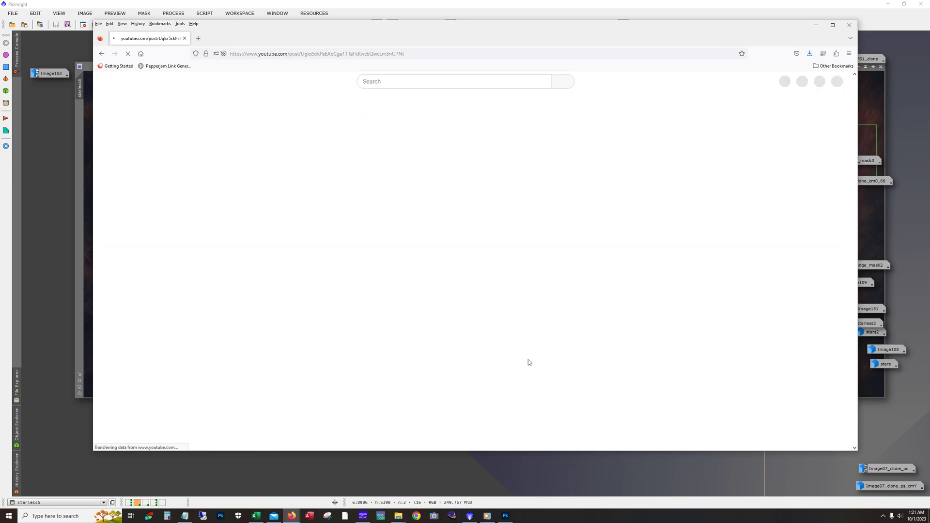
{"action": "scroll", "coordinate": [434, 218], "scroll_direction": "down", "scroll_amount": 1}
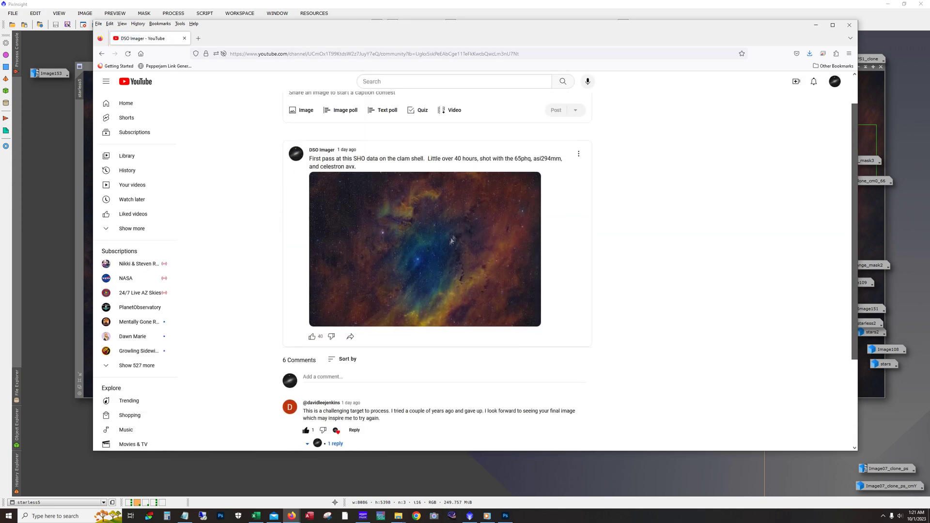
{"action": "left_click", "coordinate": [815, 25]}
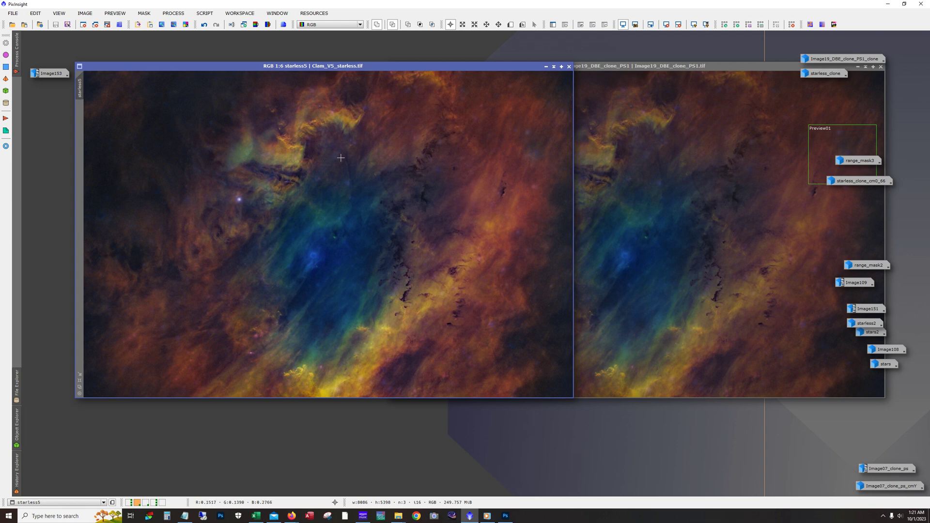
Open Clam_V5 (Image153) from its icon over starless5, then bring Image19_DBE_clone_PS1 forward.
{"action": "double_click", "coordinate": [44, 74]}
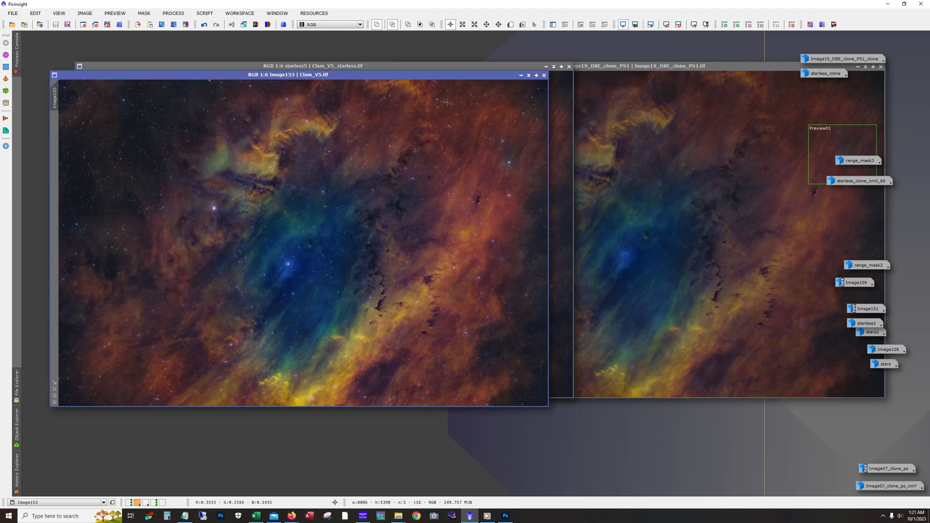
{"action": "left_click_drag", "start_coordinate": [416, 76], "coordinate": [440, 67]}
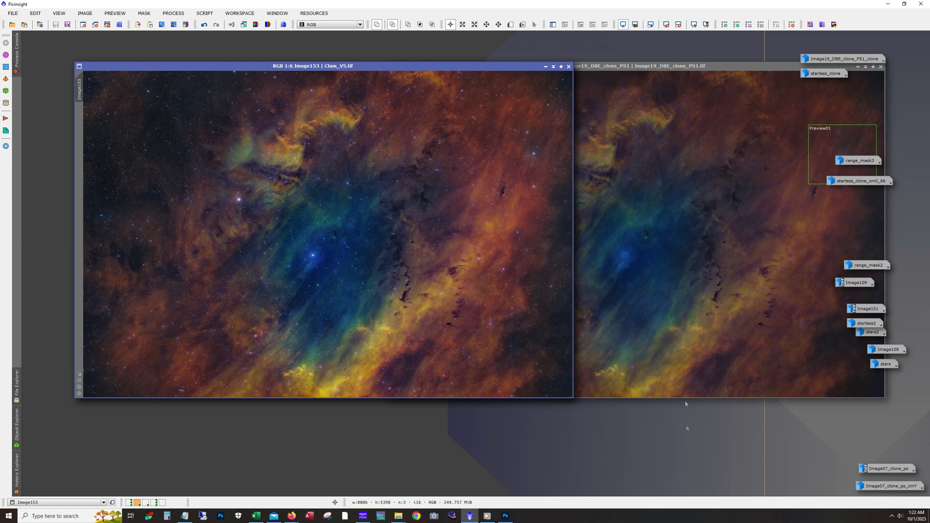
{"action": "left_click", "coordinate": [754, 65]}
Iconize Image19_DBE_clone_PS1 and starless5, then enlarge the Clam_V5 window and zoom to 1:5.
{"action": "double_click", "coordinate": [753, 66]}
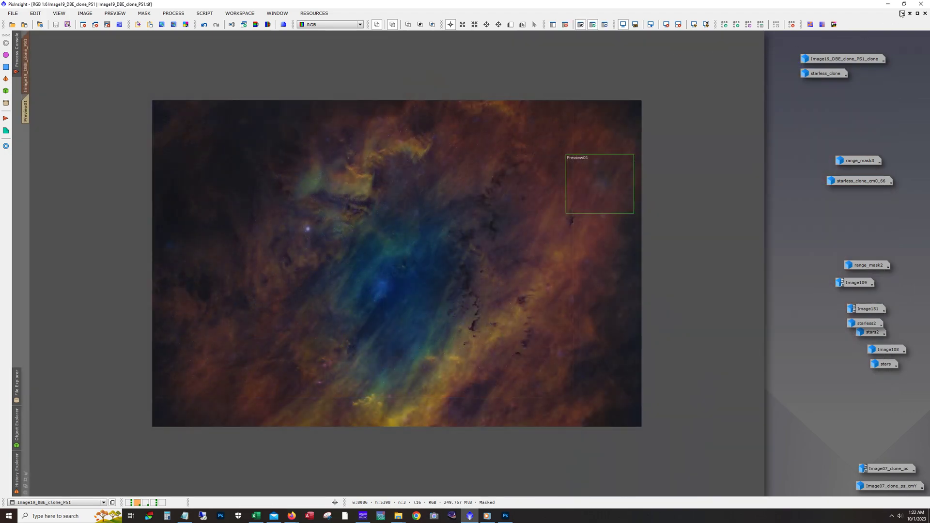
{"action": "left_click", "coordinate": [902, 14]}
{"action": "left_click_drag", "start_coordinate": [411, 67], "coordinate": [386, 45]}
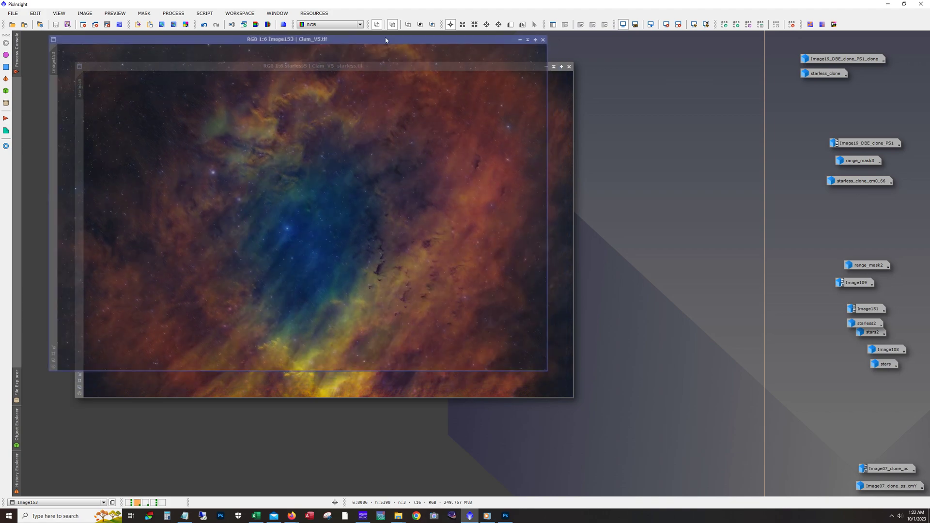
{"action": "left_click", "coordinate": [564, 73]}
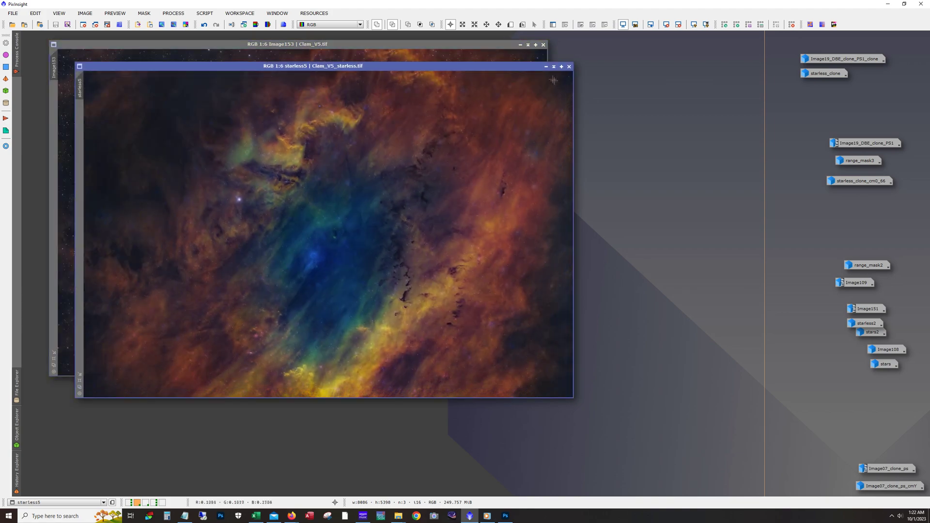
{"action": "left_click", "coordinate": [546, 67]}
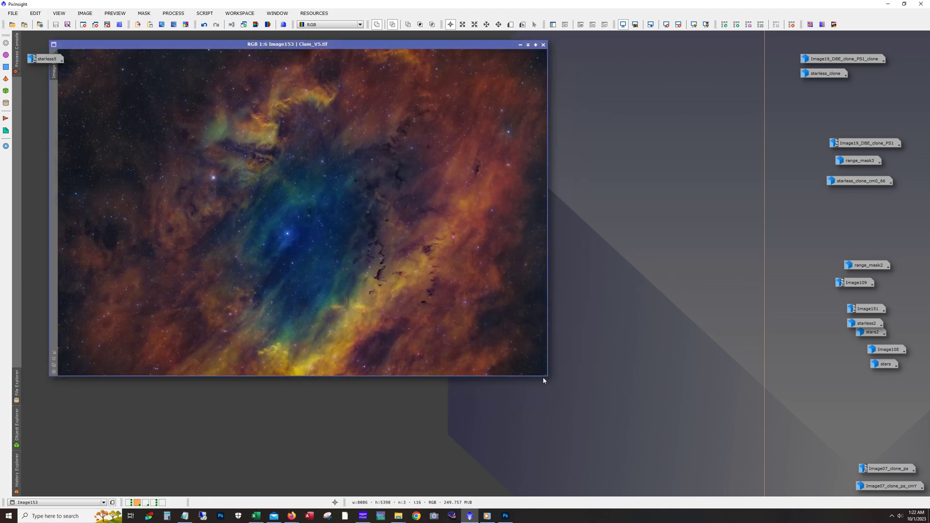
{"action": "left_click_drag", "start_coordinate": [546, 376], "coordinate": [775, 486]}
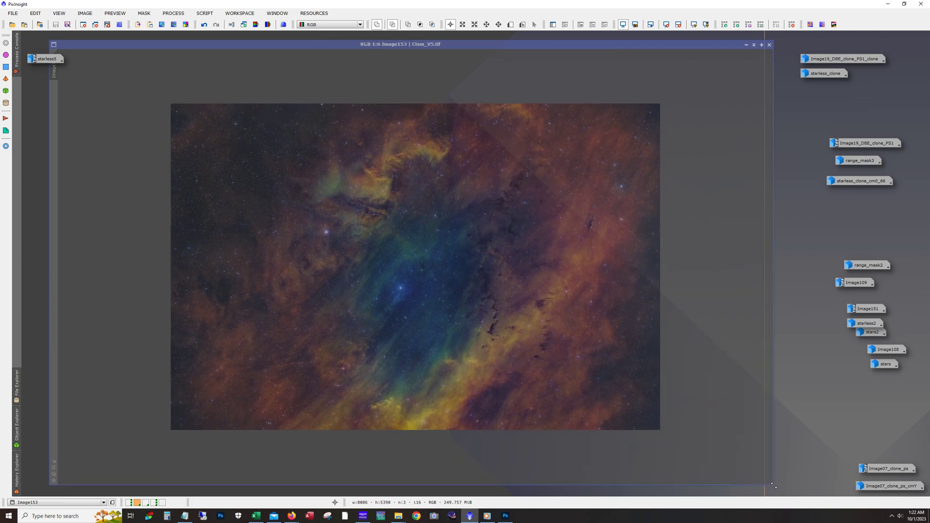
{"action": "scroll", "coordinate": [737, 357], "scroll_direction": "up", "scroll_amount": 1}
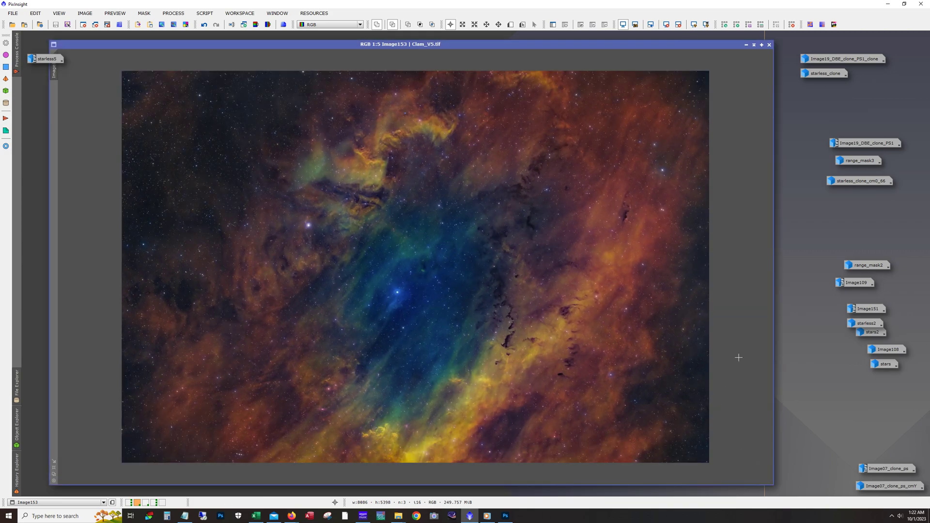